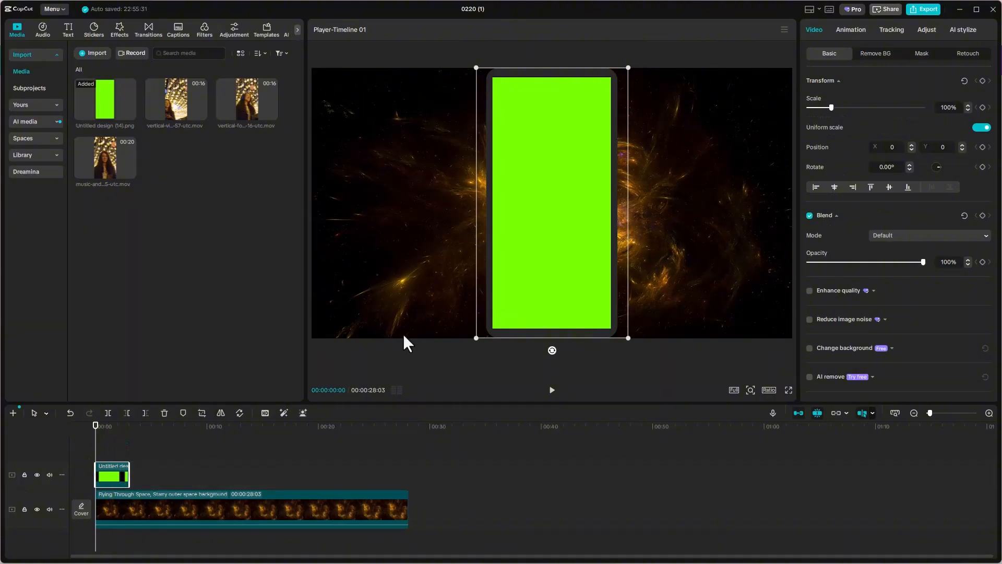
Step: Move the green frame to the left at about X -1057 and add two more copies of Untitled design (14).png beside it, evenly spaced
key(ctrl+z)
drag(513, 273, 383, 271)
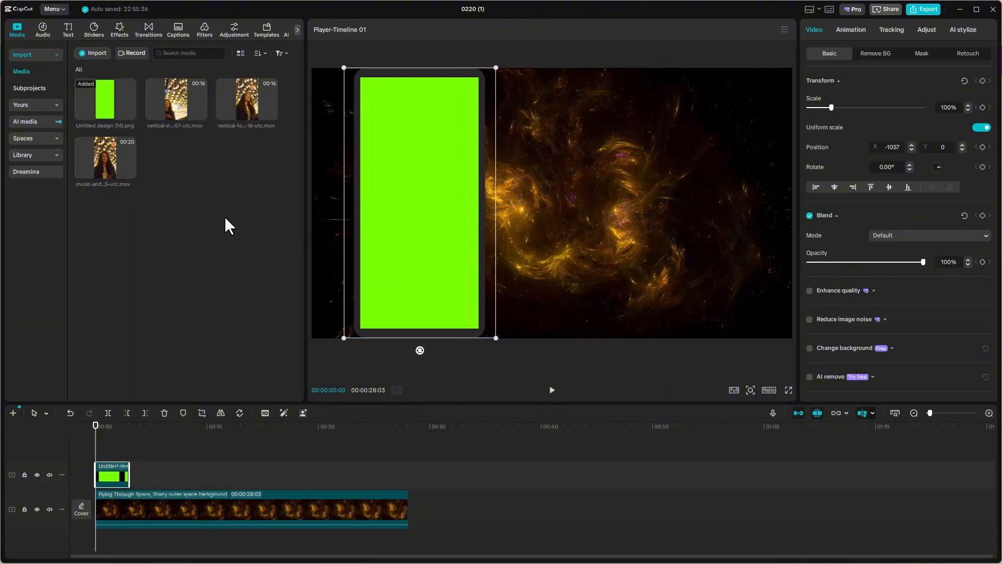
drag(104, 99, 104, 498)
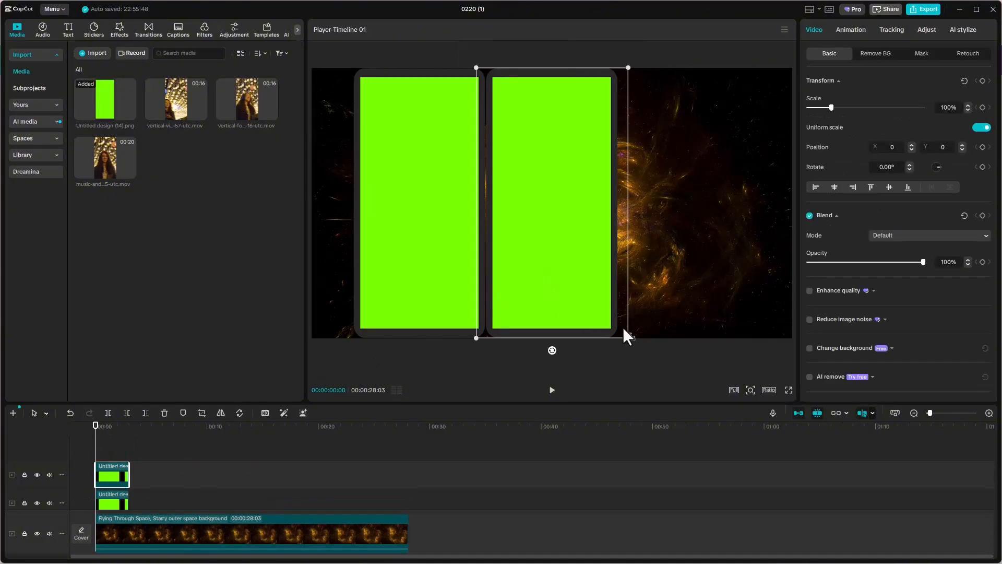
drag(578, 293, 585, 293)
drag(105, 100, 103, 450)
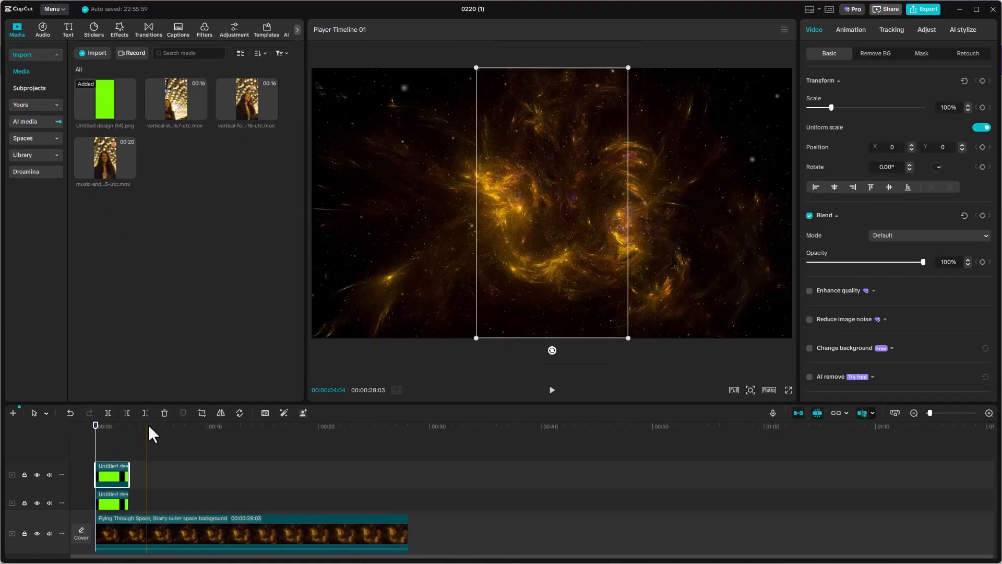
drag(571, 252, 649, 253)
Step: Scale the three green frames together to 91% and extend their clips to the background's end at 00:00:28:03
click(408, 253)
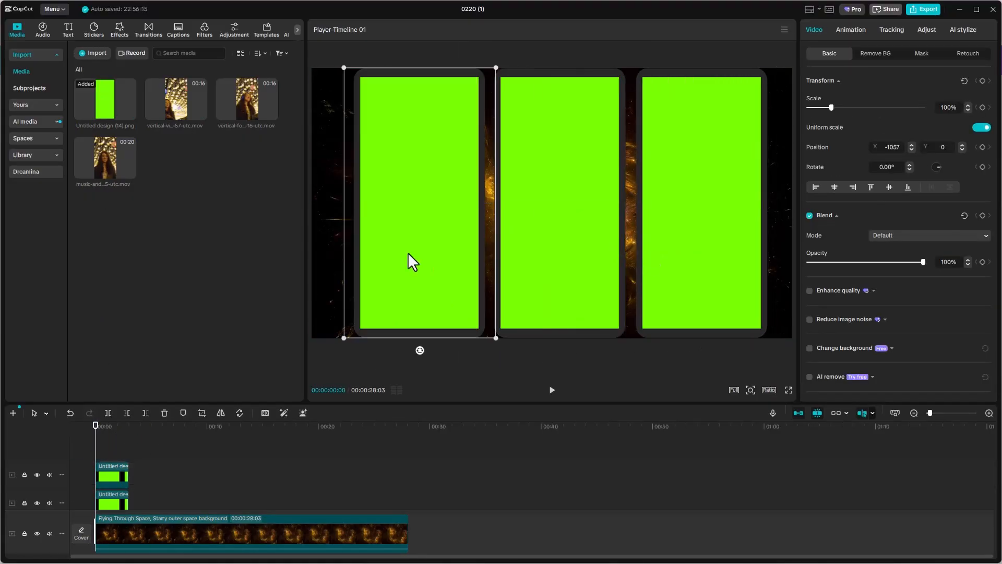
ctrl+click(538, 253)
ctrl+click(674, 261)
drag(778, 337, 702, 298)
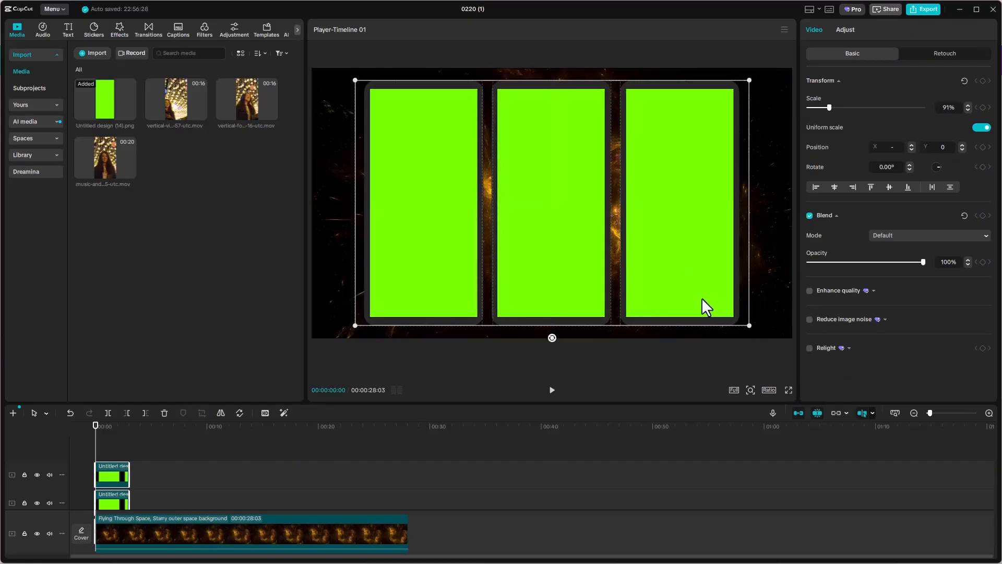
scroll(175, 471, down, 1)
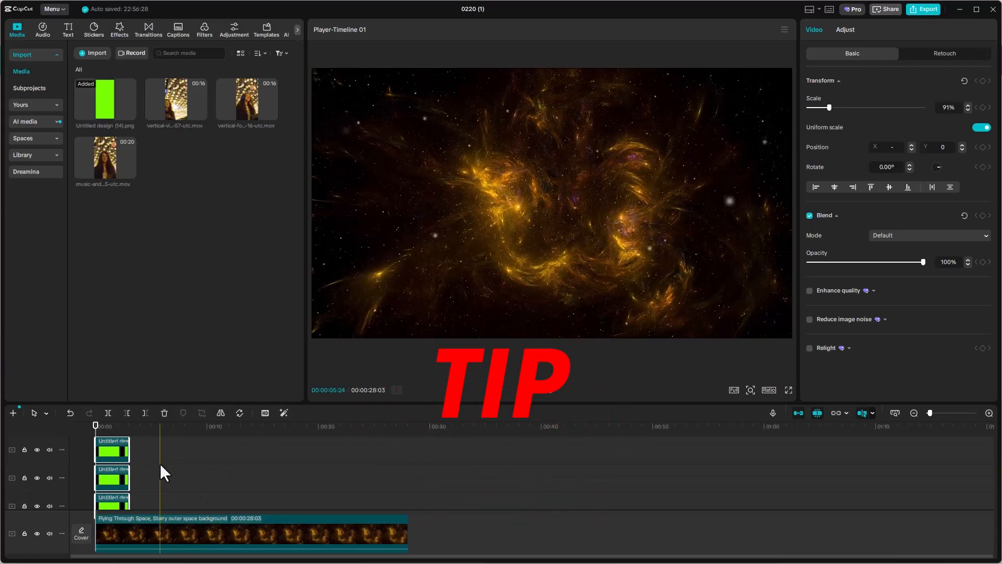
drag(126, 450, 404, 447)
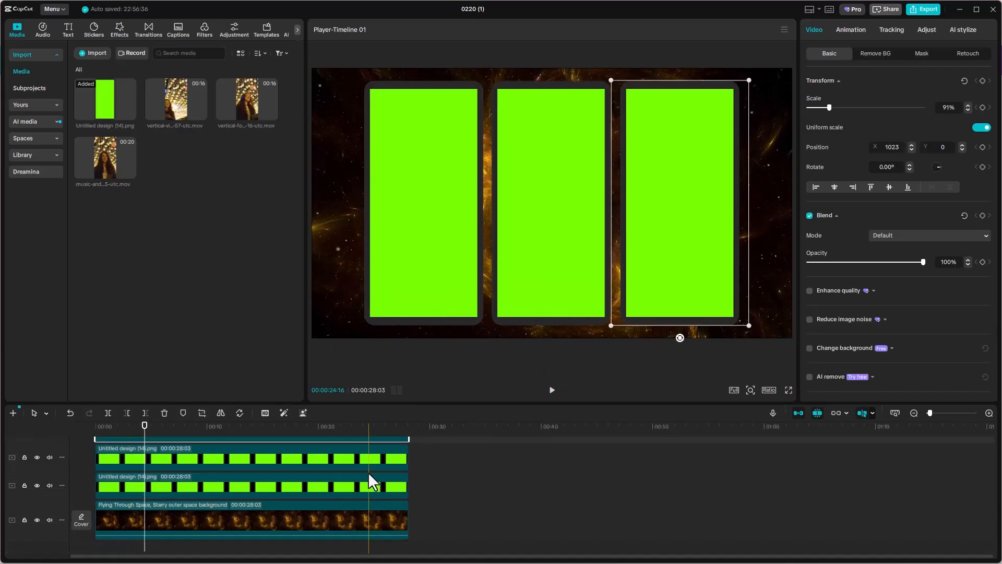
Step: Add the three vertical videos to the timeline start, each on its own track directly beneath one green frame clip
click(324, 491)
drag(195, 104, 111, 496)
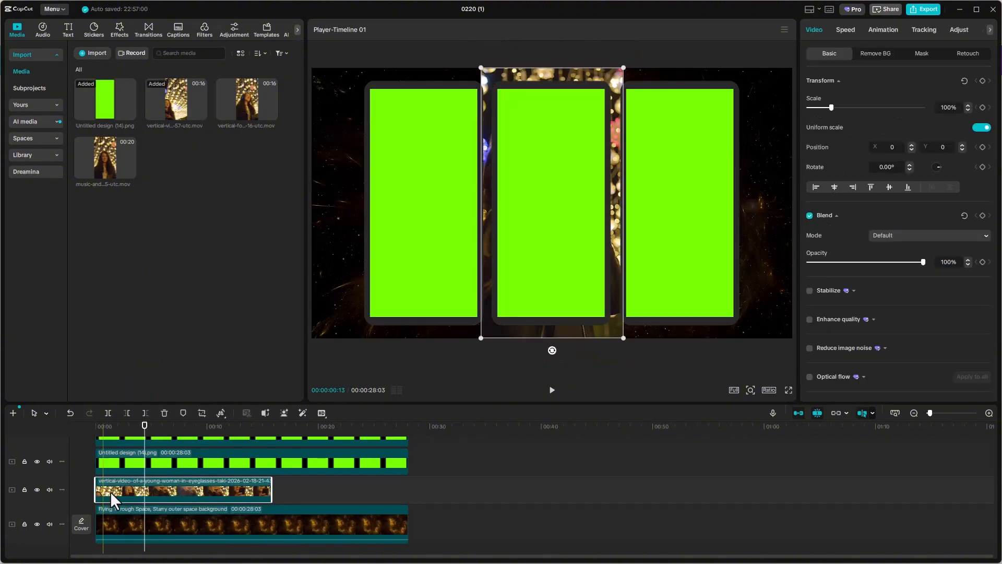
click(211, 442)
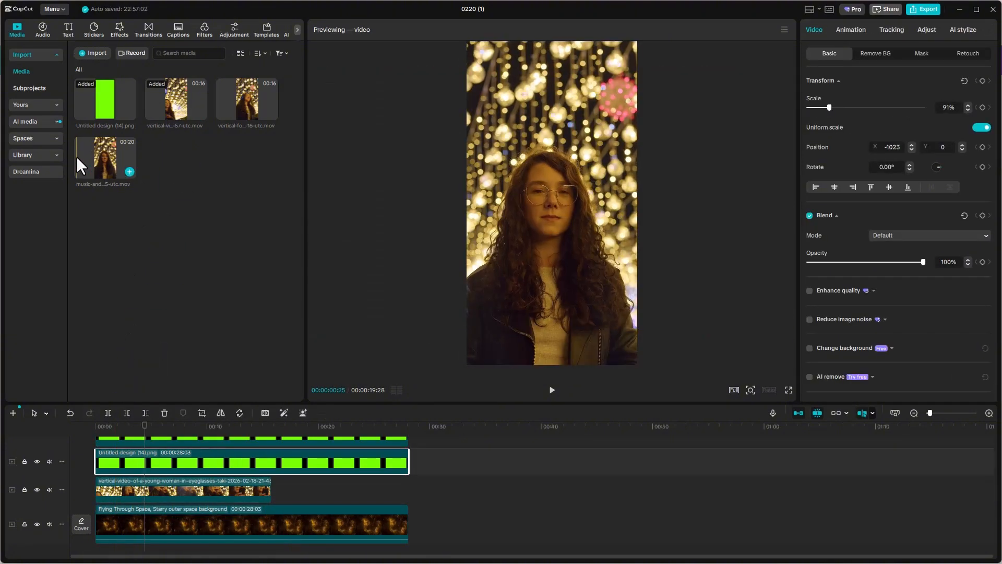
drag(92, 160, 106, 453)
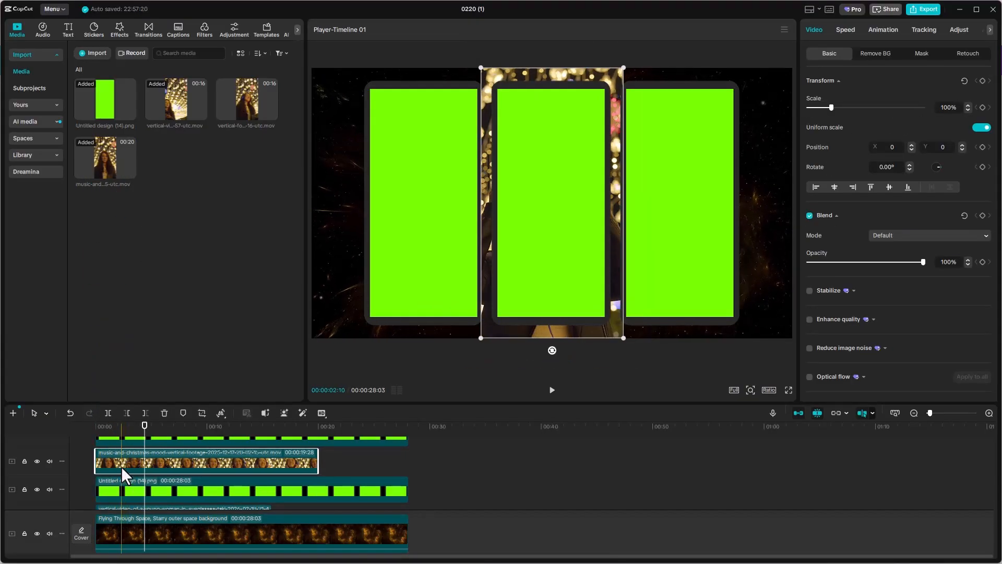
scroll(121, 465, up, 2)
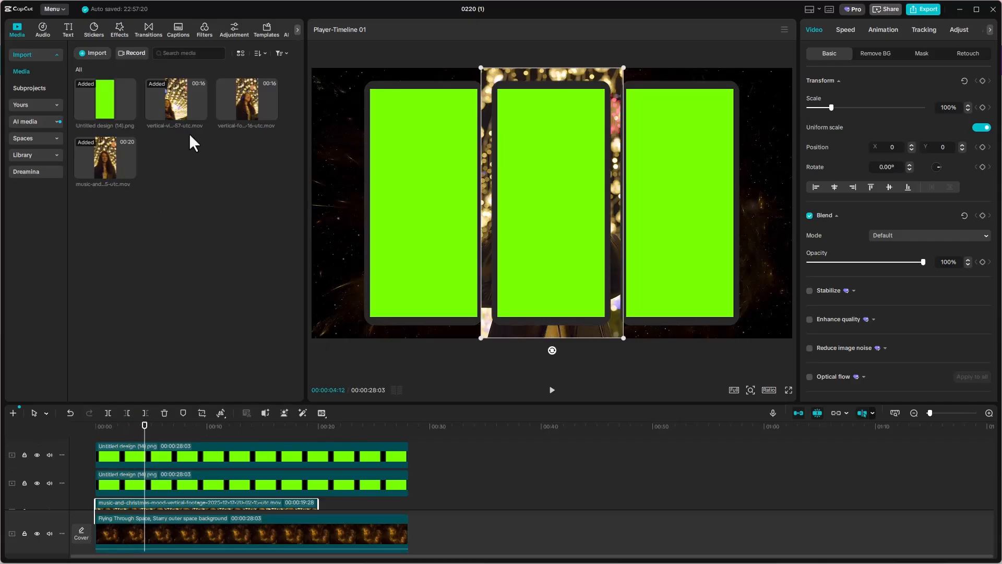
drag(242, 101, 101, 472)
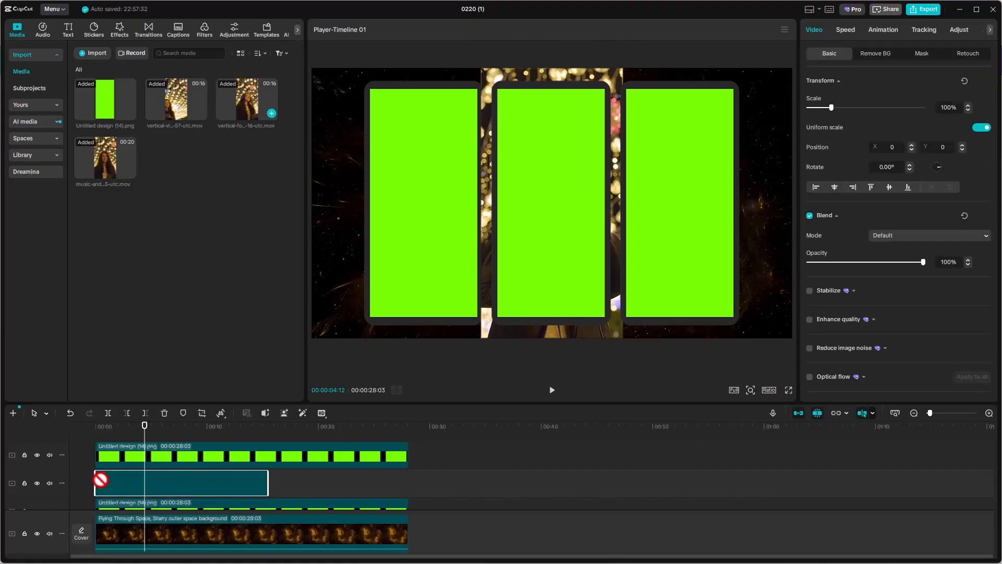
Step: Trim the music-and-christmas-mood video to end at 00:00:15:13, matching the end of the dancing woman video
click(243, 432)
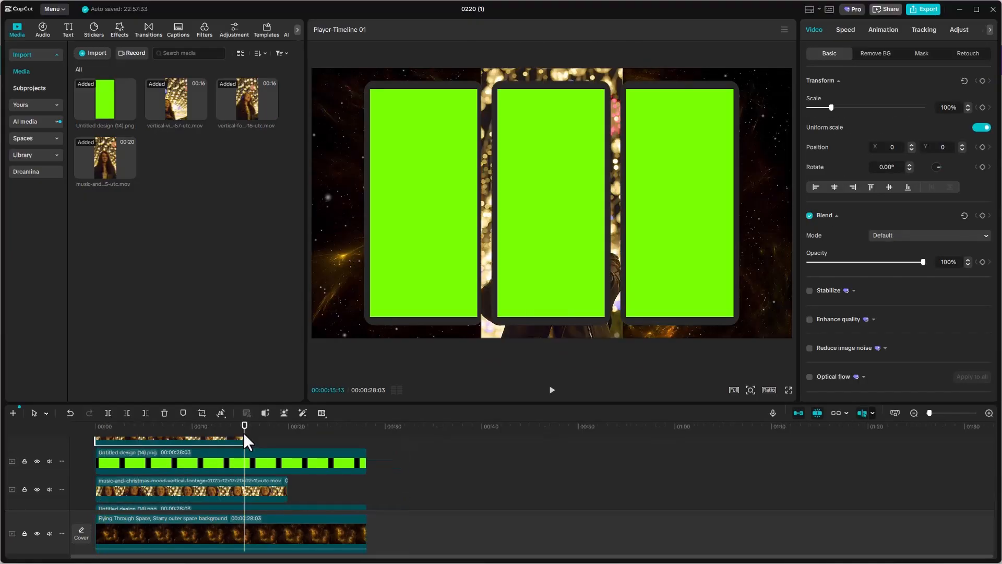
click(279, 487)
drag(284, 486, 244, 484)
Step: Trim the three green frame clips and the space background together to end at 00:00:15:13
scroll(247, 483, down, 2)
click(299, 460)
scroll(299, 467, up, 2)
click(293, 518)
ctrl+click(290, 490)
scroll(290, 477, up, 1)
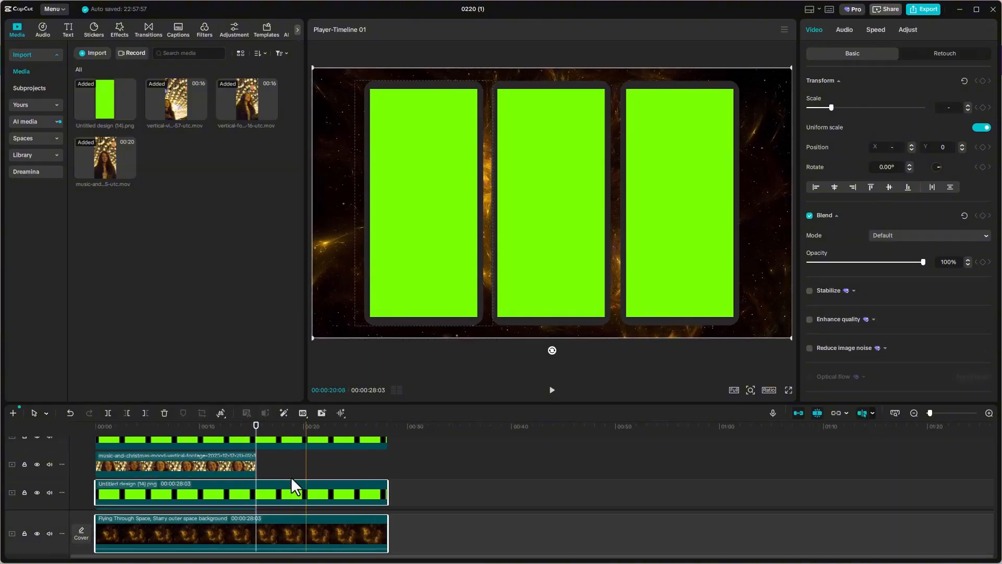
scroll(290, 476, up, 2)
ctrl+click(291, 474)
scroll(291, 475, up, 1)
ctrl+click(294, 449)
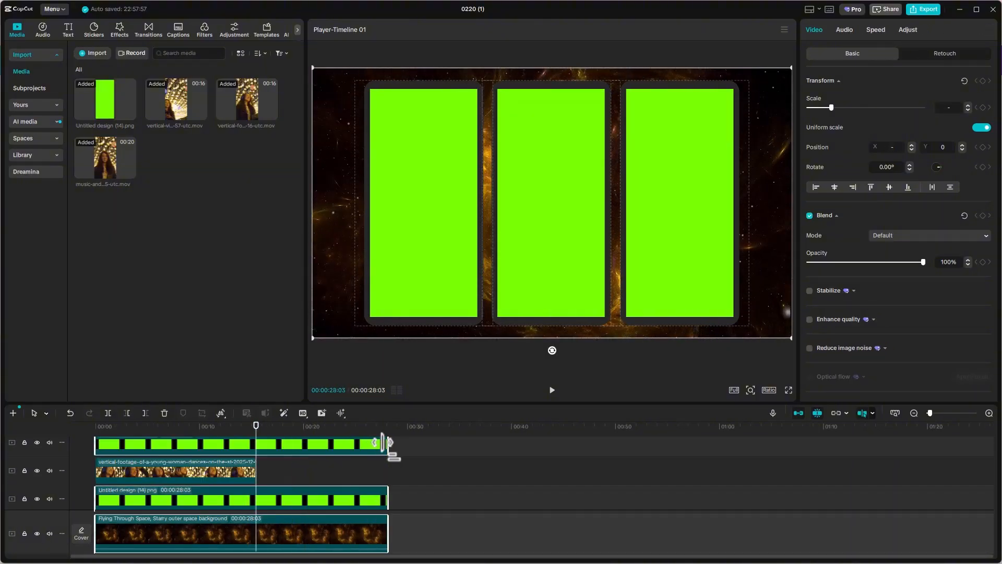
drag(386, 450, 255, 448)
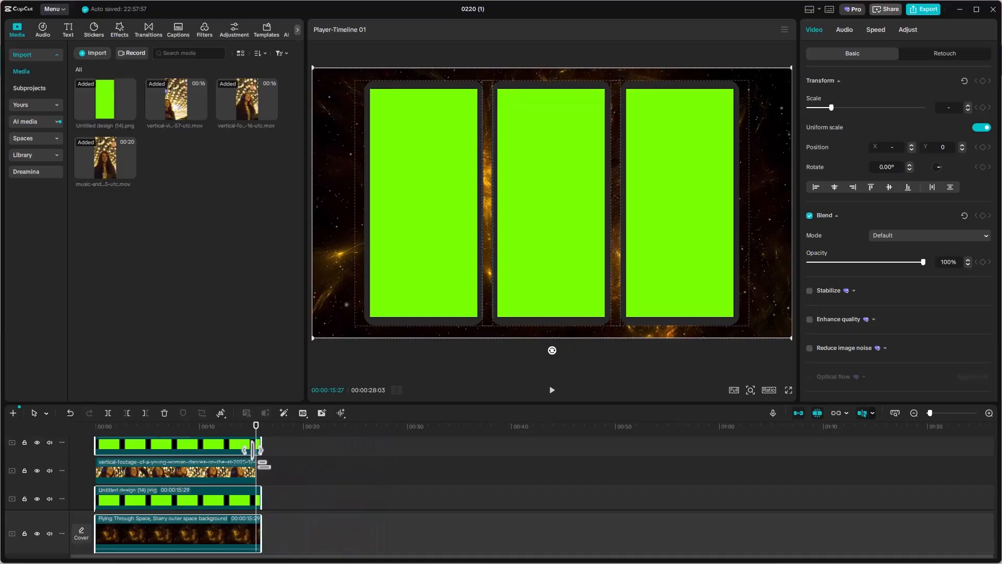
Step: Set the X position of the young-woman-in-eyeglasses video to -1023, matching the left green frame
scroll(151, 484, up, 2)
click(139, 483)
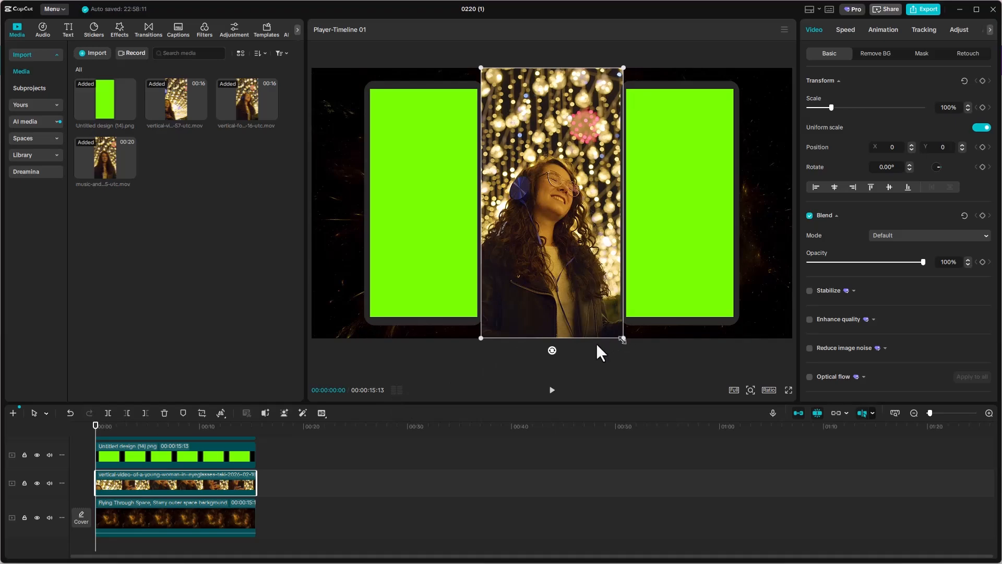
scroll(145, 483, down, 1)
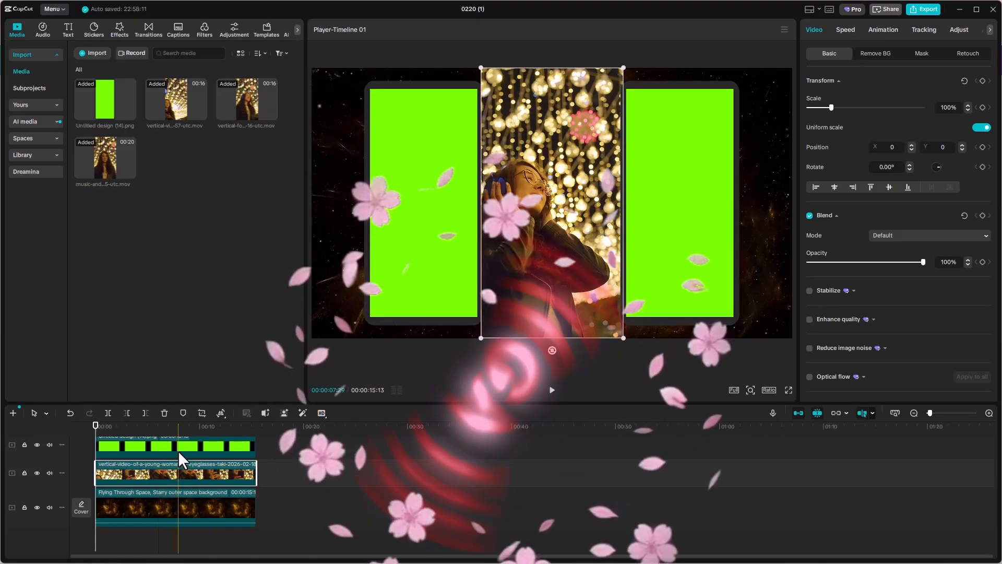
click(178, 450)
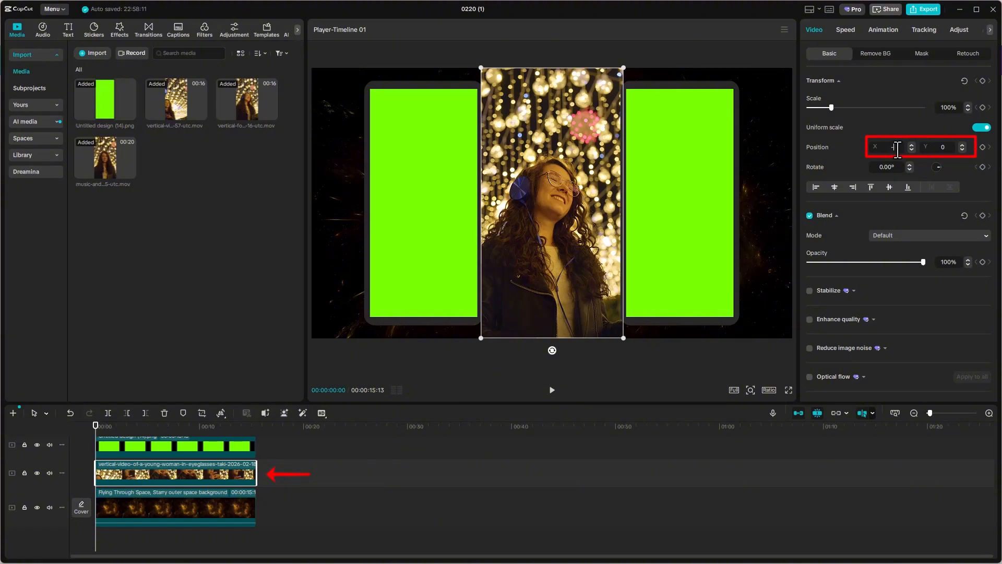
key(Return)
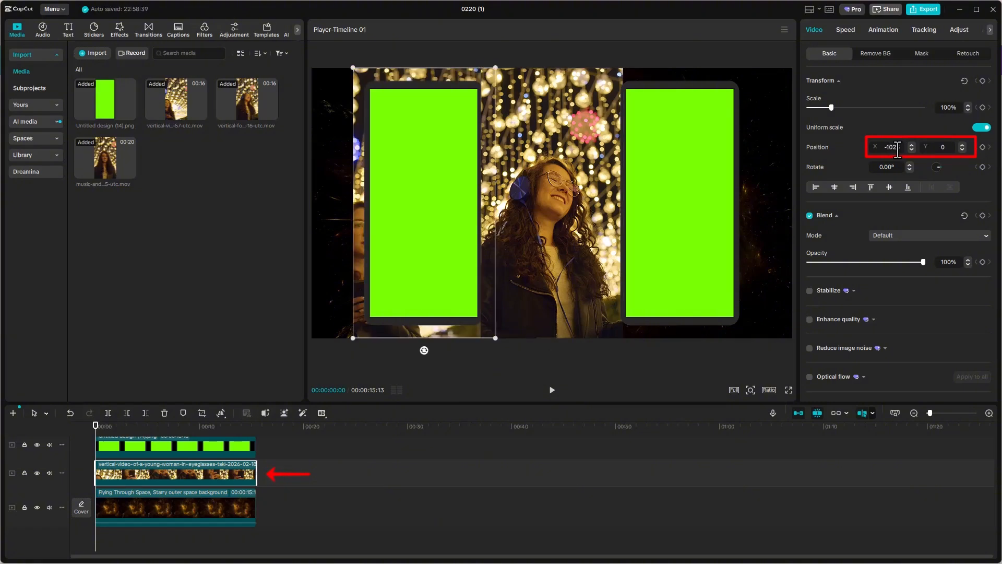
Step: Set the X position of the music-and-christmas-mood video to -5, matching the middle green frame
scroll(217, 467, up, 2)
click(221, 460)
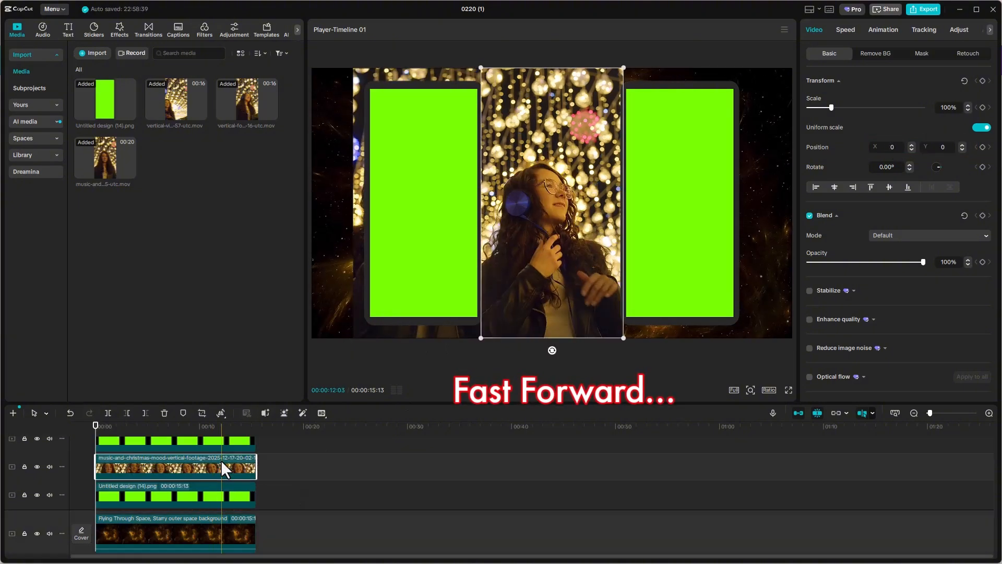
click(221, 448)
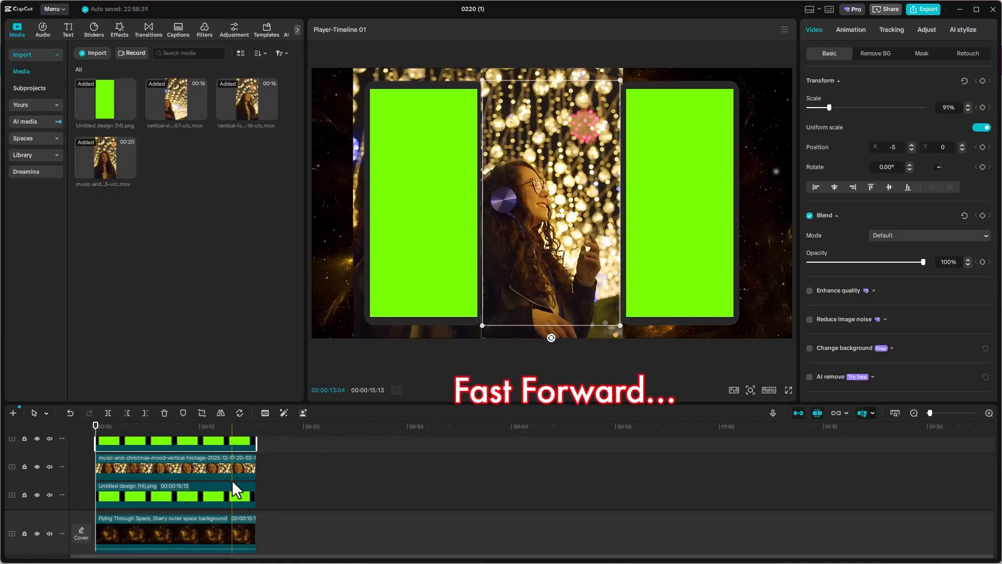
click(231, 472)
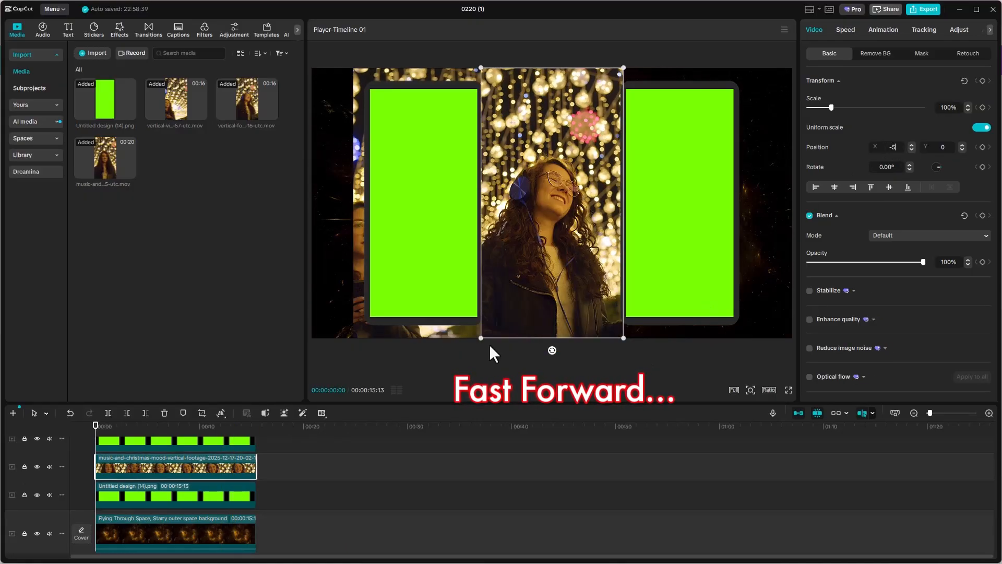
Step: Set the X position of the young-woman-dances video to 1023, matching the right green frame
scroll(227, 456, up, 3)
click(228, 457)
click(229, 484)
click(902, 148)
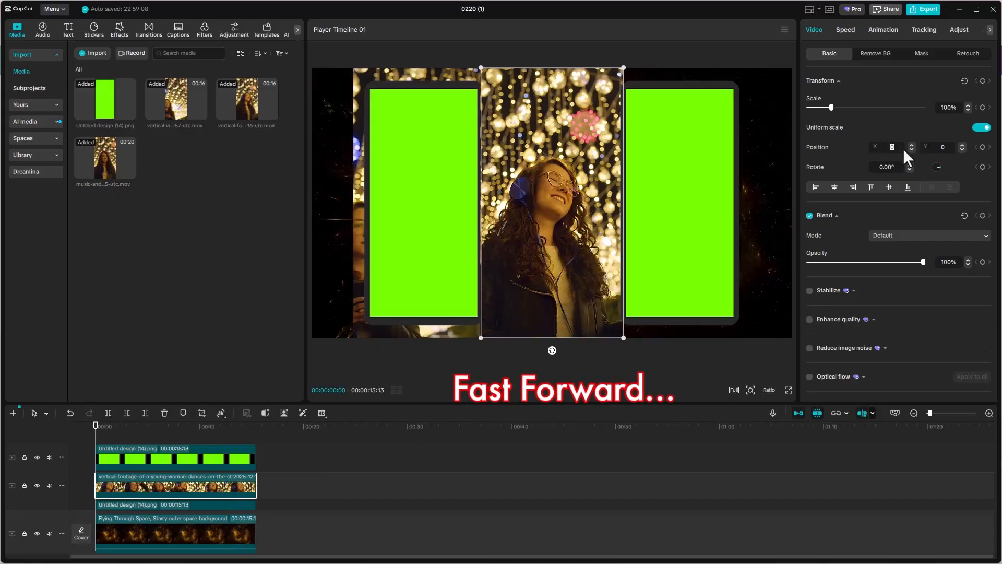
text(100)
key(Return)
click(901, 146)
text(0)
key(Return)
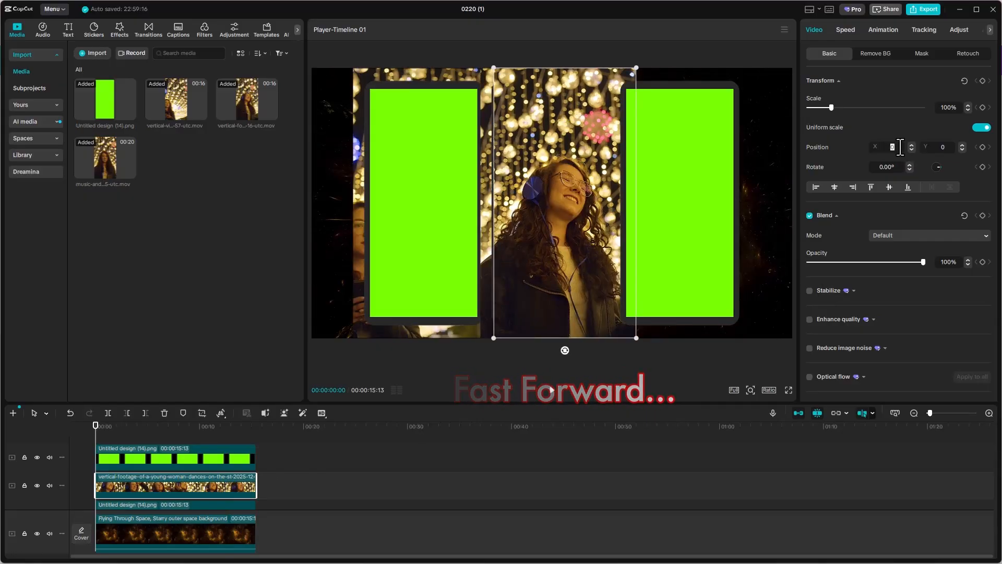
text(1023)
key(Return)
Step: Scale the young-woman-in-eyeglasses video down to 85% so its height fits the left green frame
scroll(187, 488, down, 3)
click(187, 480)
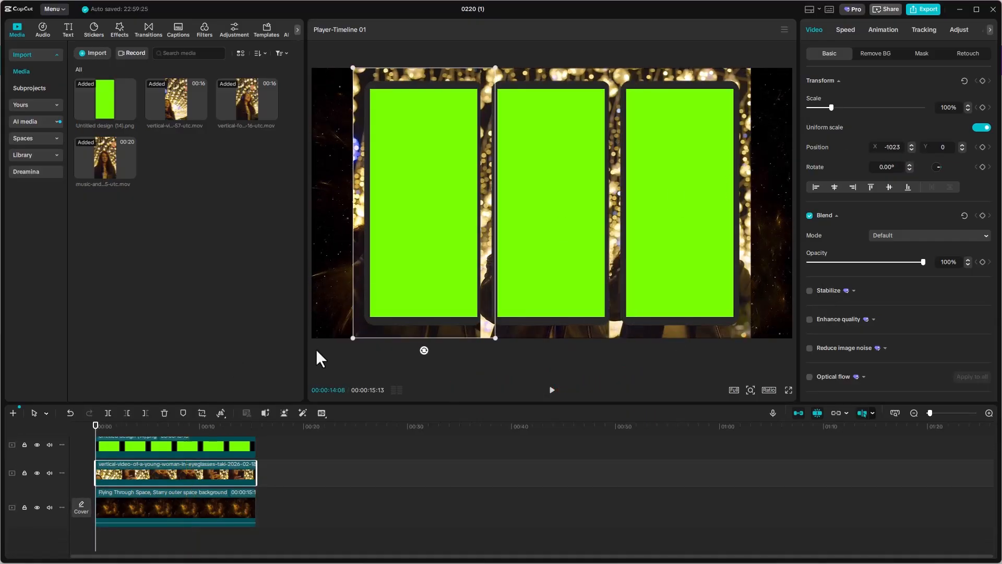
drag(497, 341, 464, 322)
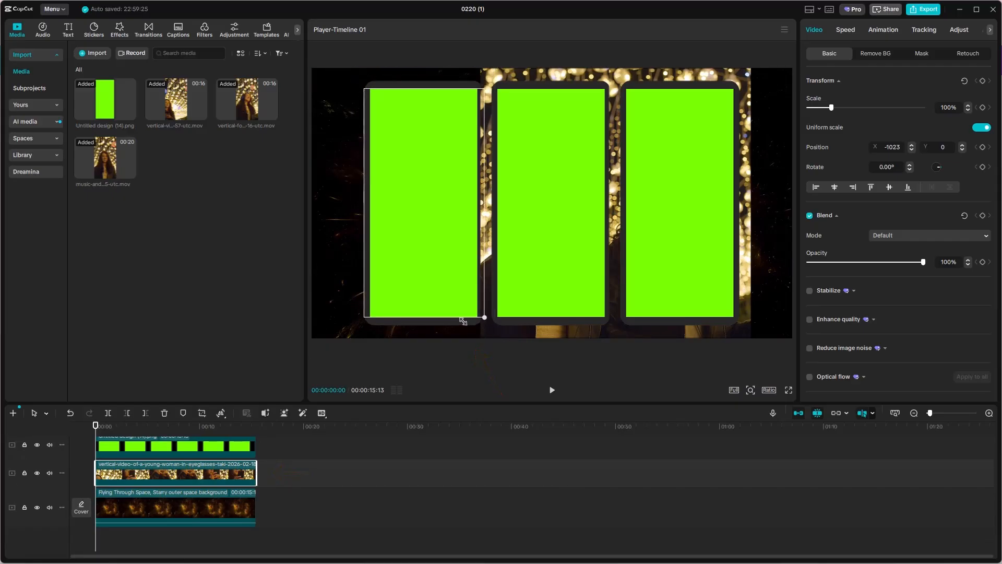
Step: Hide the tracks of the music-and-christmas-mood and young-woman-dances videos
scroll(118, 464, up, 1)
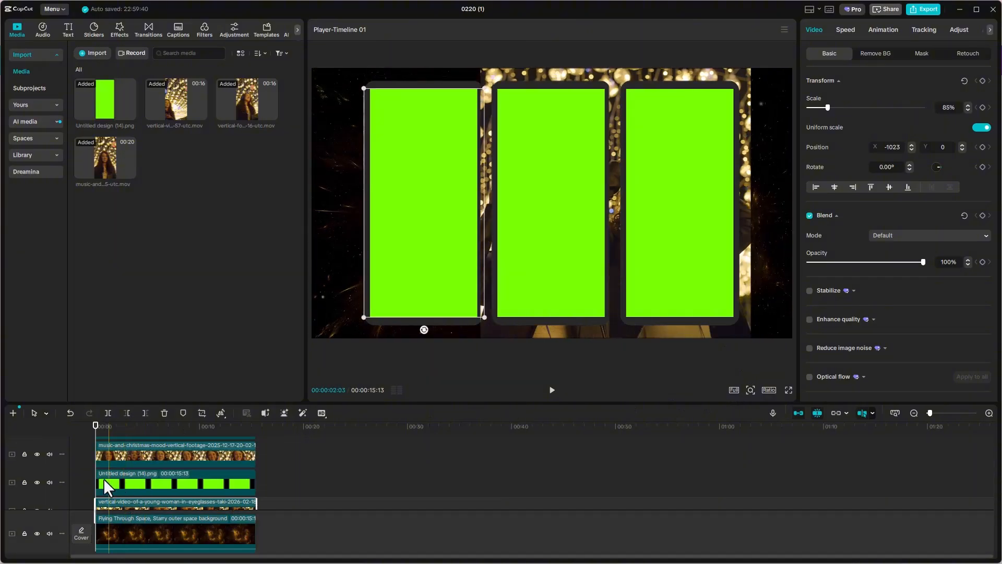
click(37, 452)
scroll(36, 461, up, 3)
click(37, 472)
scroll(141, 476, down, 1)
scroll(152, 477, down, 1)
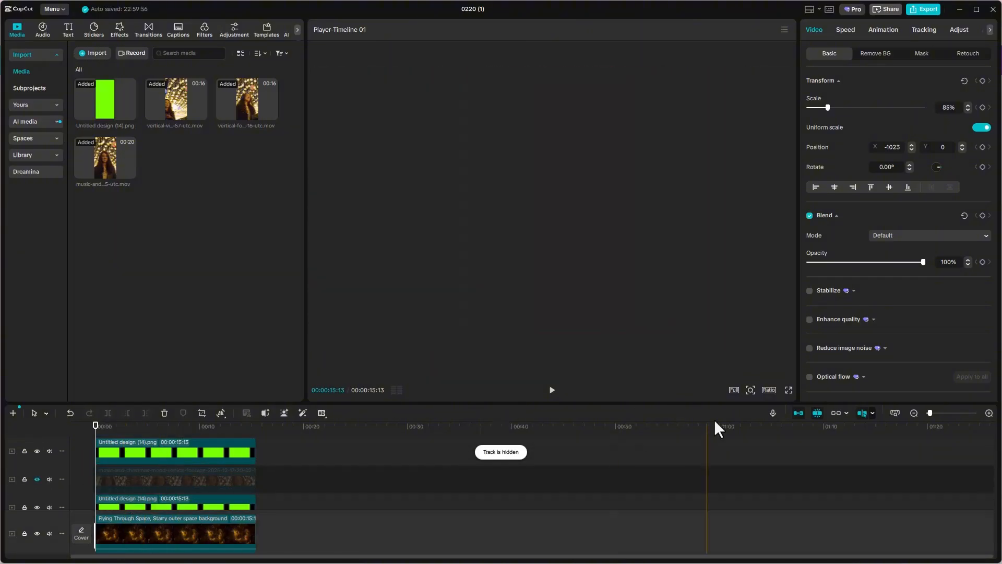
Step: Crop the young-woman-in-eyeglasses video slightly on both sides to keep it within the left frame's border
click(750, 390)
drag(731, 406, 739, 406)
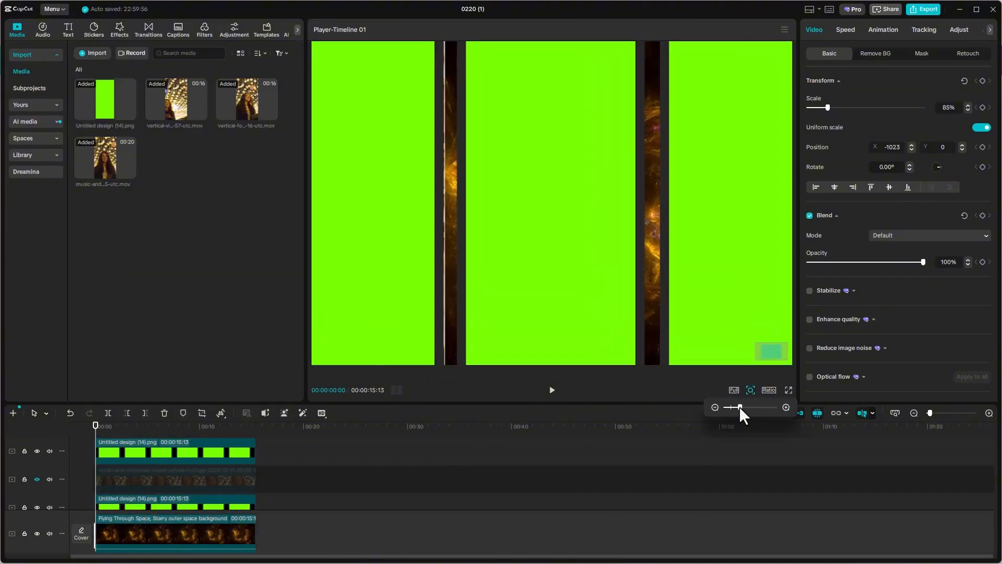
drag(768, 357, 760, 362)
click(553, 342)
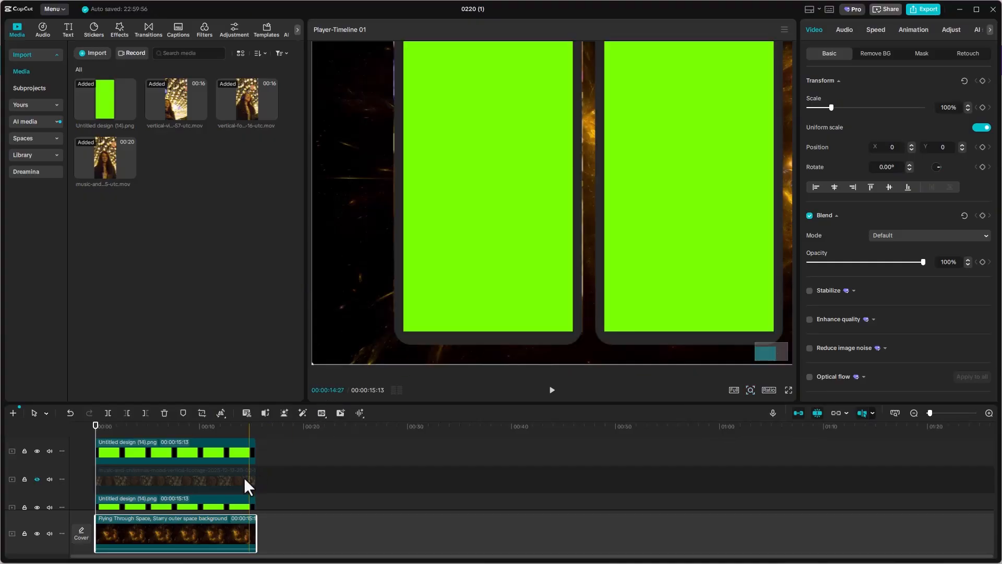
scroll(243, 477, down, 1)
click(227, 488)
click(202, 412)
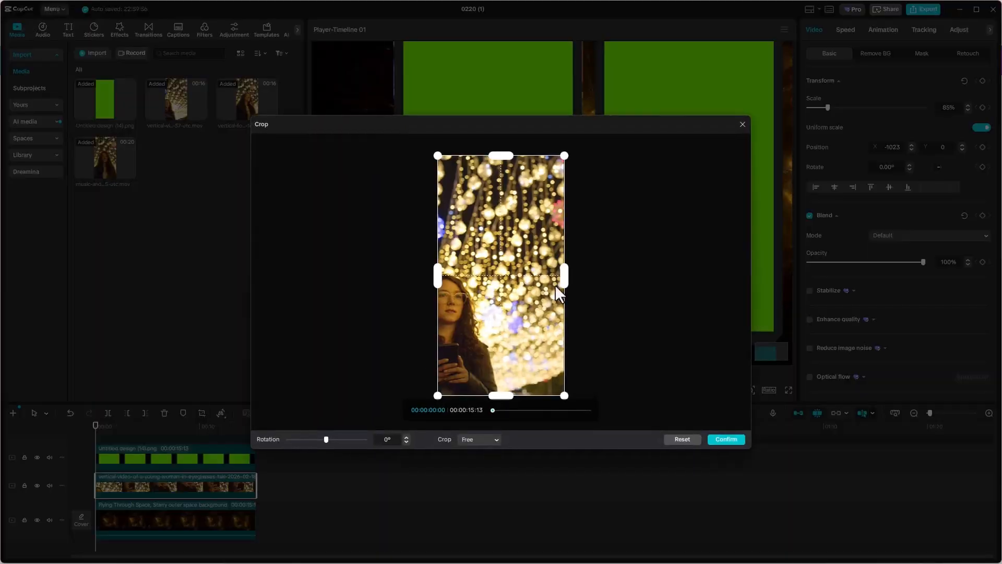
drag(564, 275, 565, 271)
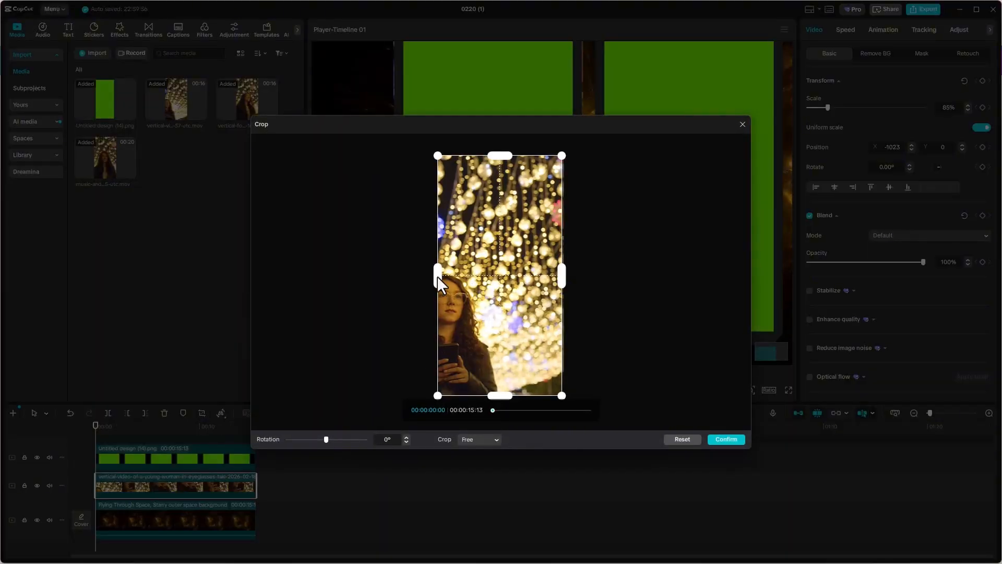
drag(437, 277, 440, 275)
click(711, 439)
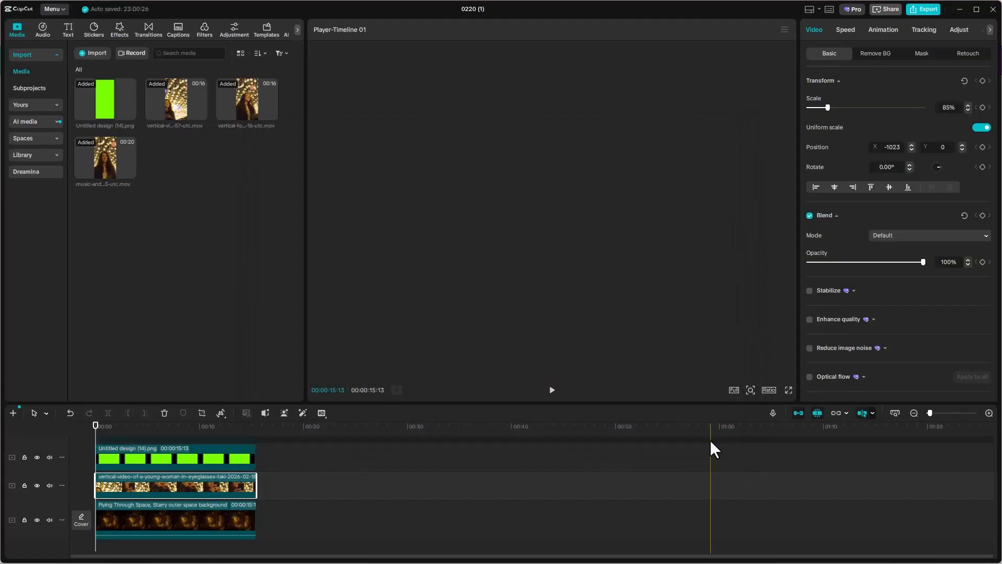
Step: Fit the music-and-christmas-mood video to the middle green frame by scaling it to 84% and cropping both sides slightly
click(175, 479)
click(750, 390)
drag(730, 408, 746, 408)
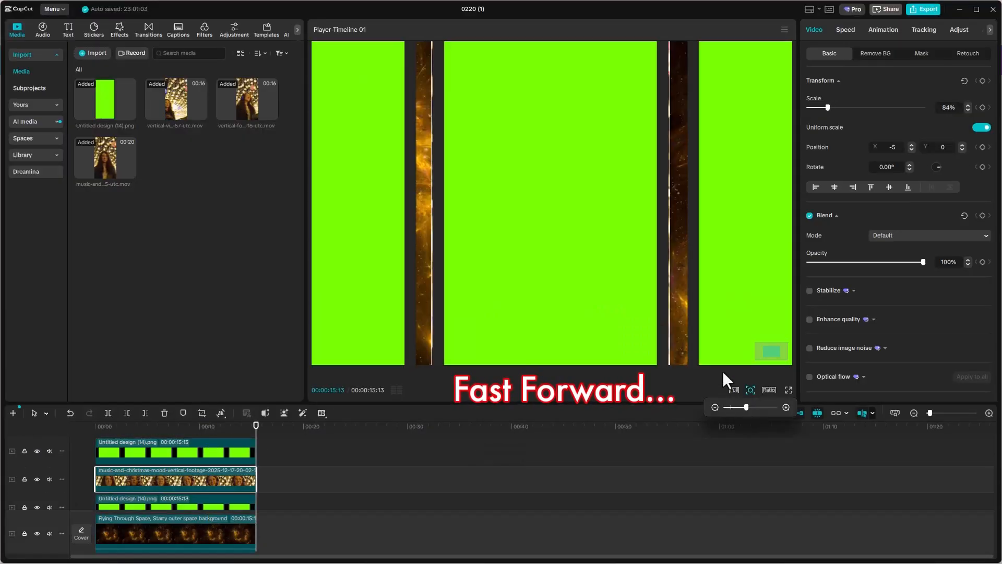
click(202, 413)
drag(563, 279, 561, 280)
drag(439, 276, 441, 277)
click(725, 438)
Step: Scale the young-woman-dances video down to 85% so its height fits the right green frame
scroll(165, 496, down, 2)
click(749, 390)
drag(746, 407, 731, 408)
click(176, 472)
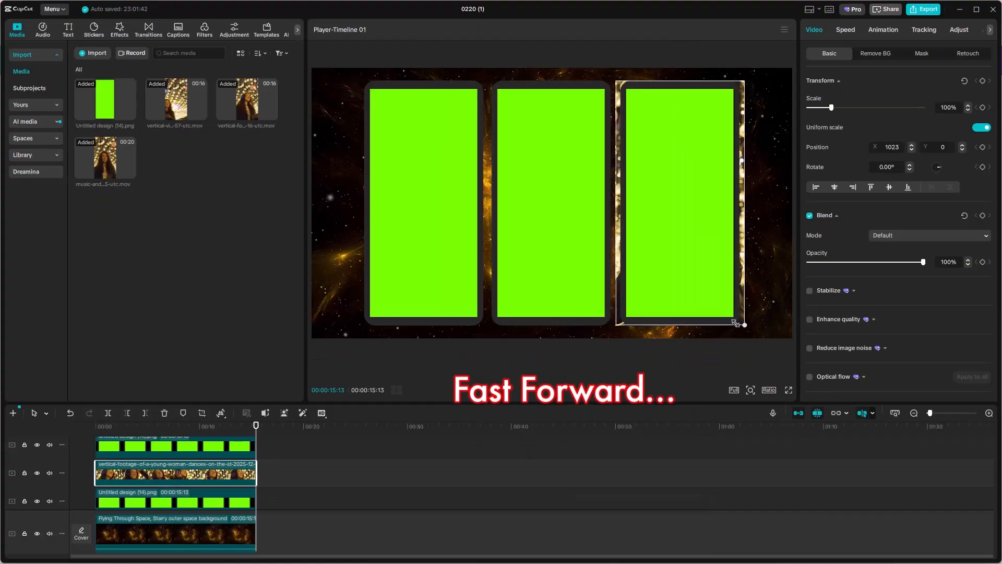
drag(744, 324, 734, 307)
Step: Crop the young-woman-dances video slightly on its right side to keep it within the right frame's border
click(750, 390)
drag(731, 407, 734, 407)
click(202, 413)
drag(564, 282, 560, 282)
click(726, 439)
drag(222, 425, 196, 425)
drag(771, 351, 775, 351)
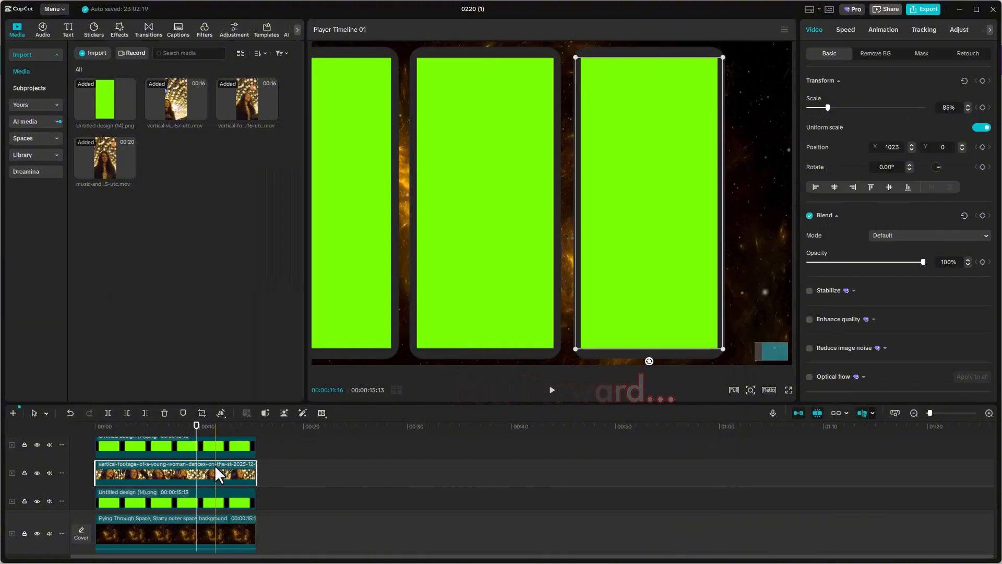
click(334, 472)
Step: Chroma-key the left frame image by picking its green, with Intensity 55, Feather edge 30 and Clean up edge 100
click(209, 426)
click(750, 390)
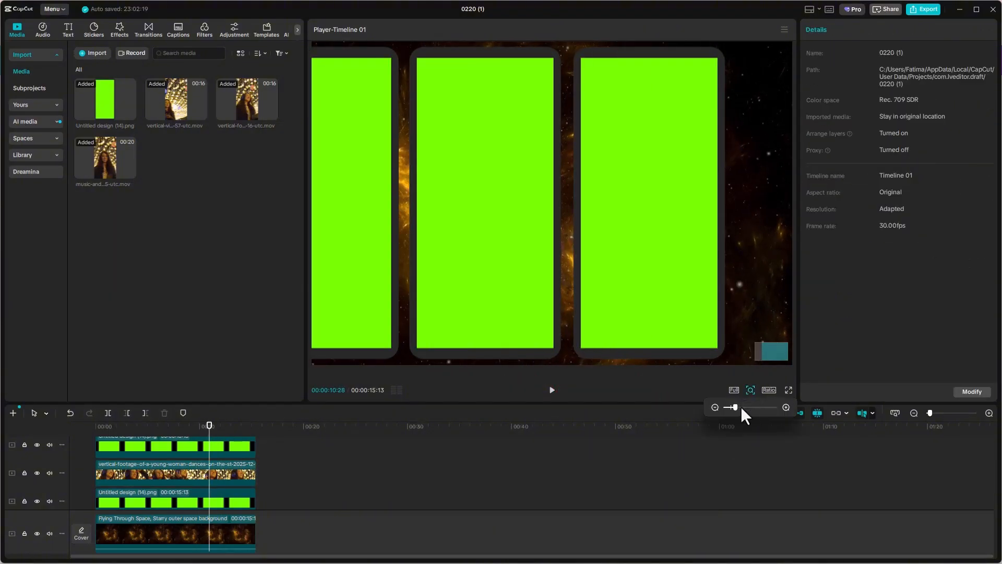
drag(741, 406, 732, 406)
scroll(270, 477, down, 5)
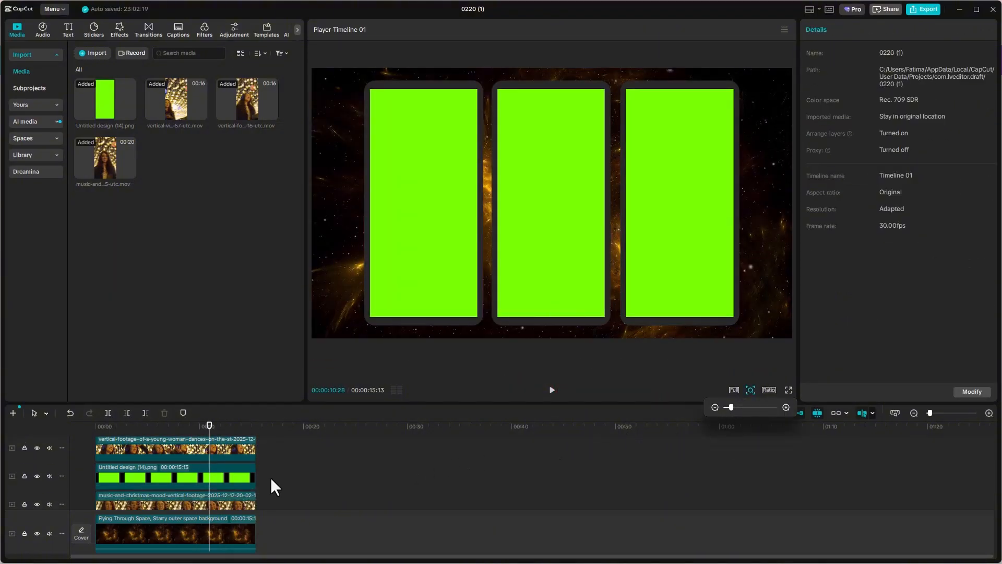
scroll(217, 485, up, 1)
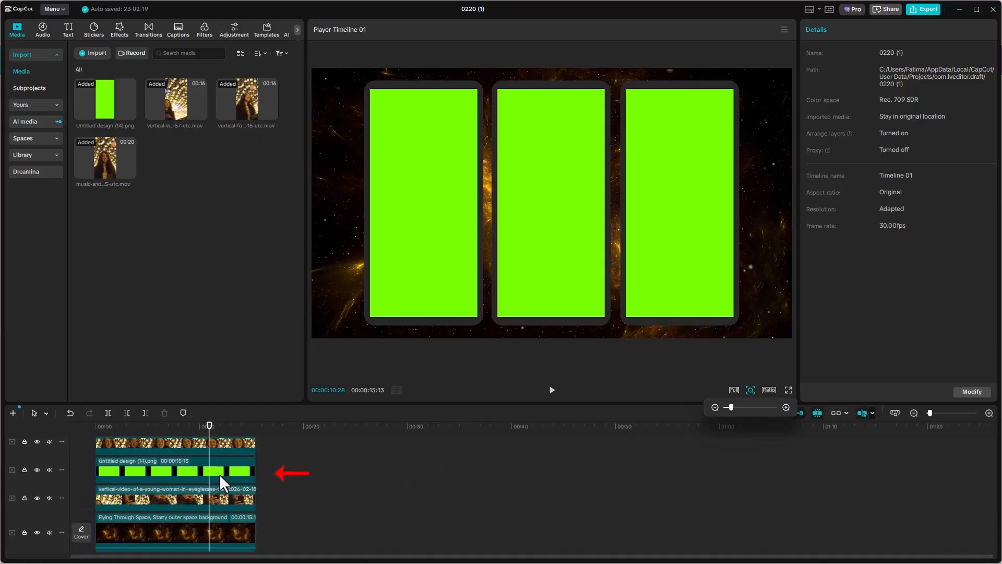
click(221, 469)
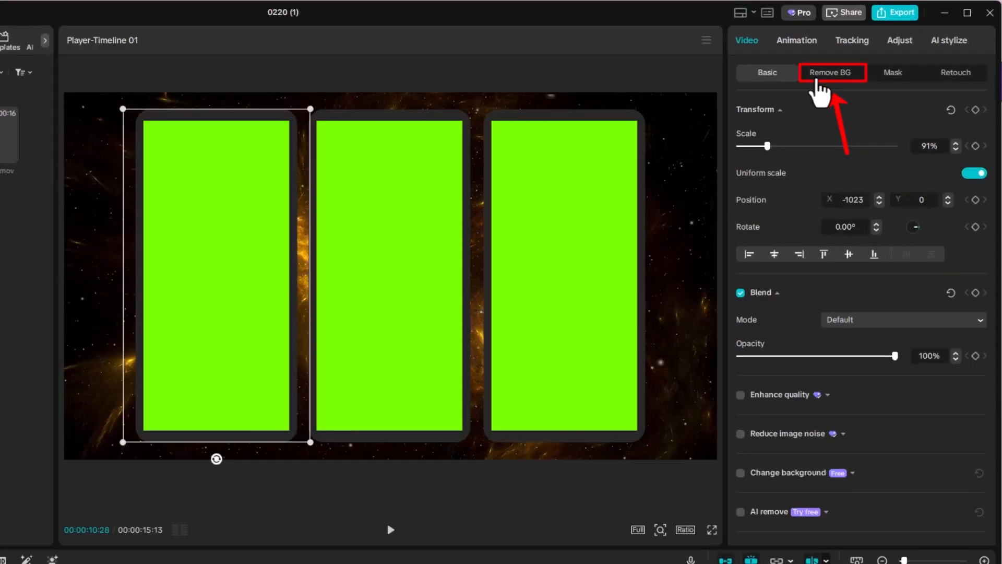
click(823, 90)
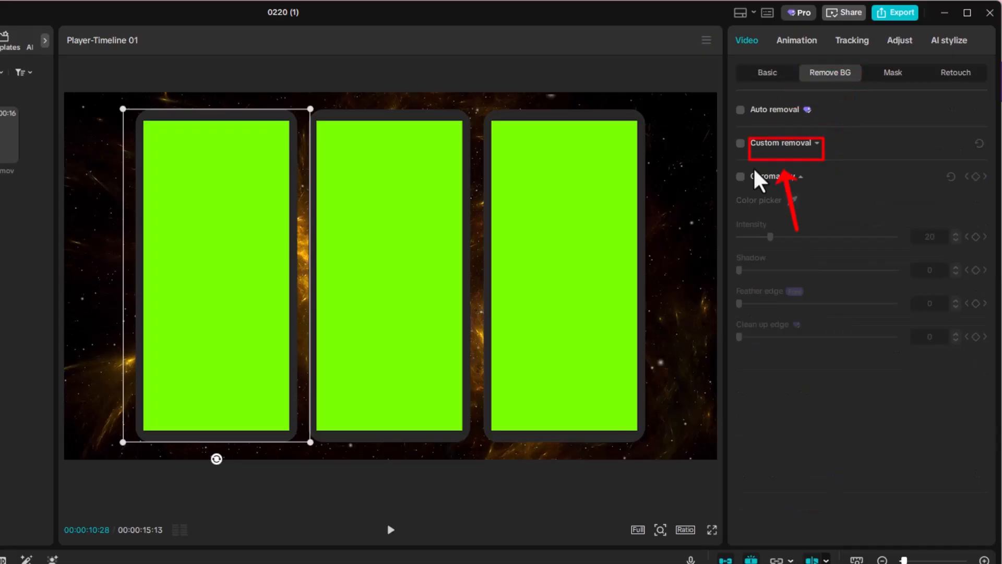
click(741, 177)
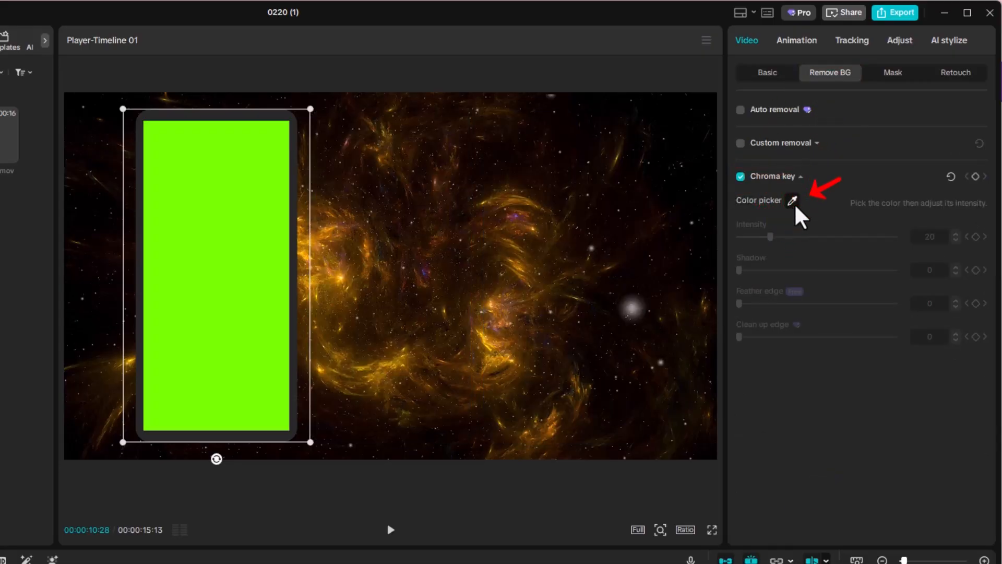
click(240, 285)
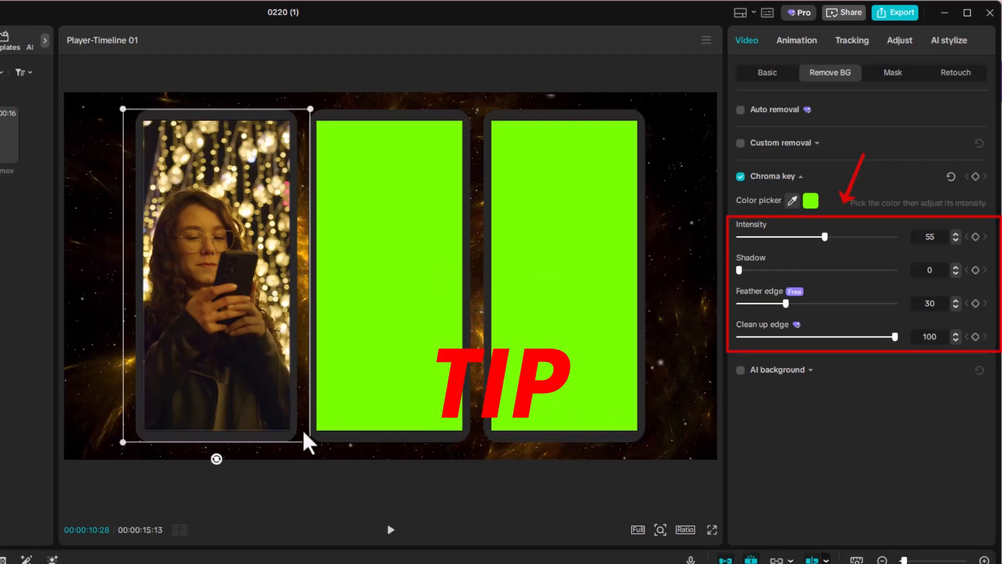
Step: Chroma-key the green out of the middle frame image with Intensity 55, Feather edge 30 and Clean up edge 100
click(403, 395)
click(741, 177)
click(792, 201)
click(423, 250)
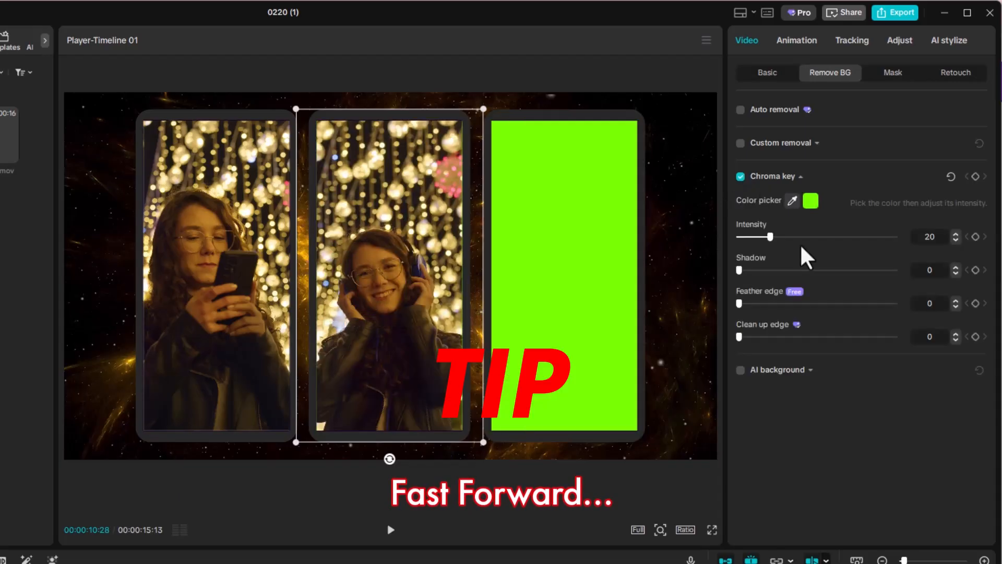
click(932, 237)
text(55)
click(927, 303)
text(30)
click(924, 336)
text(100)
Step: Chroma-key the green out of the right frame image with Intensity 55, Feather edge 30 and Clean up edge 100
click(579, 330)
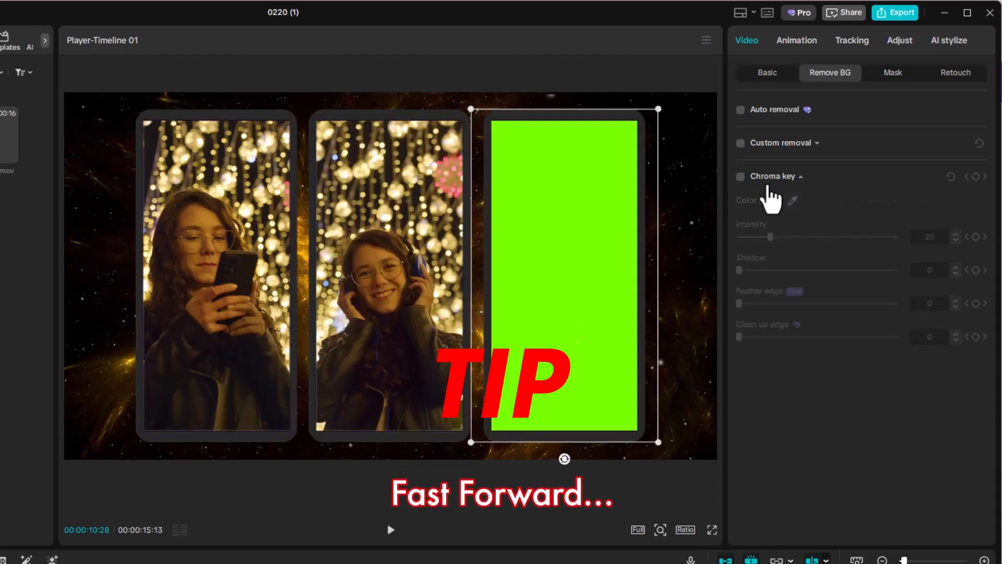
click(740, 176)
click(564, 261)
click(932, 237)
text(55)
click(927, 303)
text(30)
click(924, 337)
text(100)
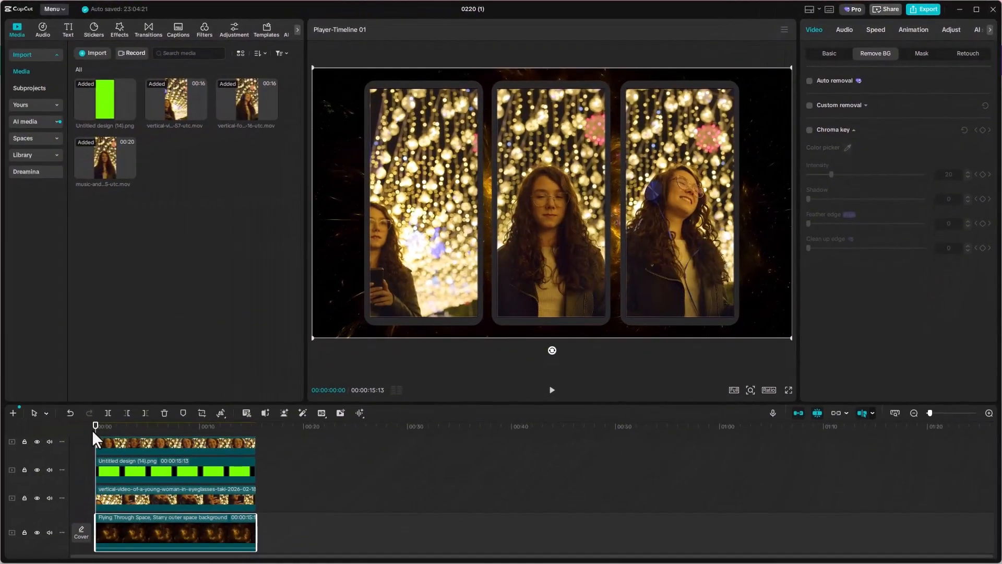
key(space)
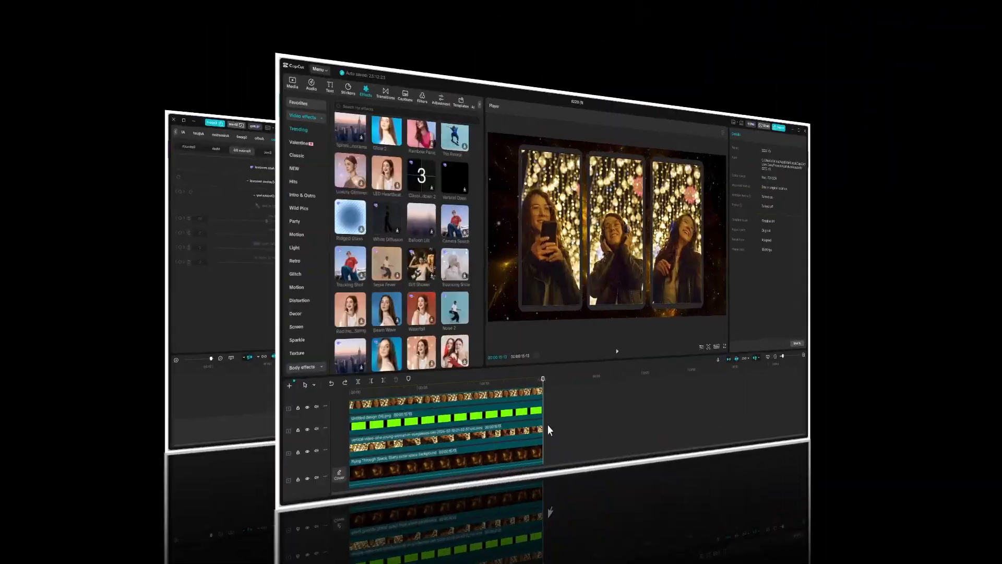
Step: Combine the left frame image and the young-woman-in-eyeglasses video into a compound clip
drag(418, 493, 386, 472)
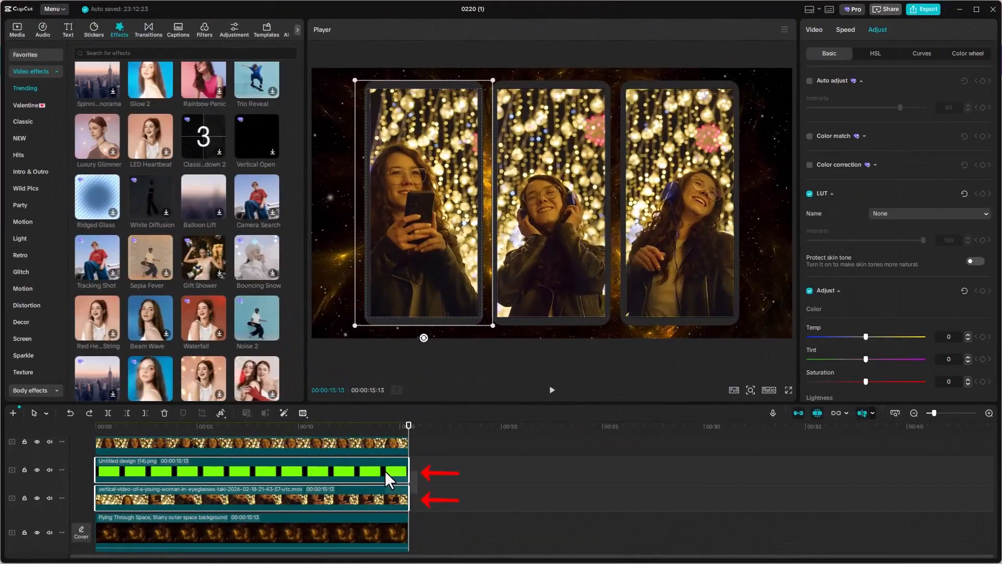
right_click(384, 471)
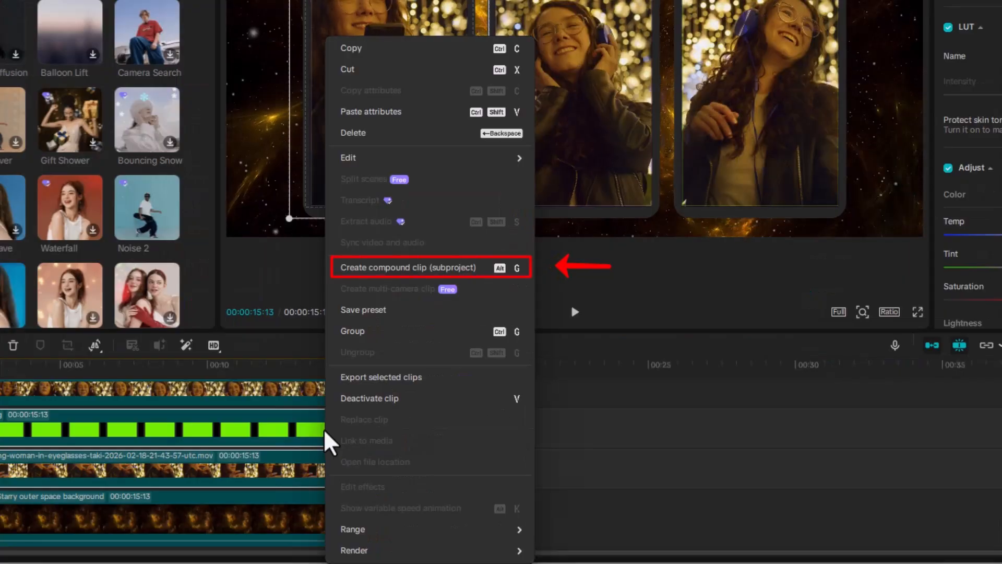
click(367, 269)
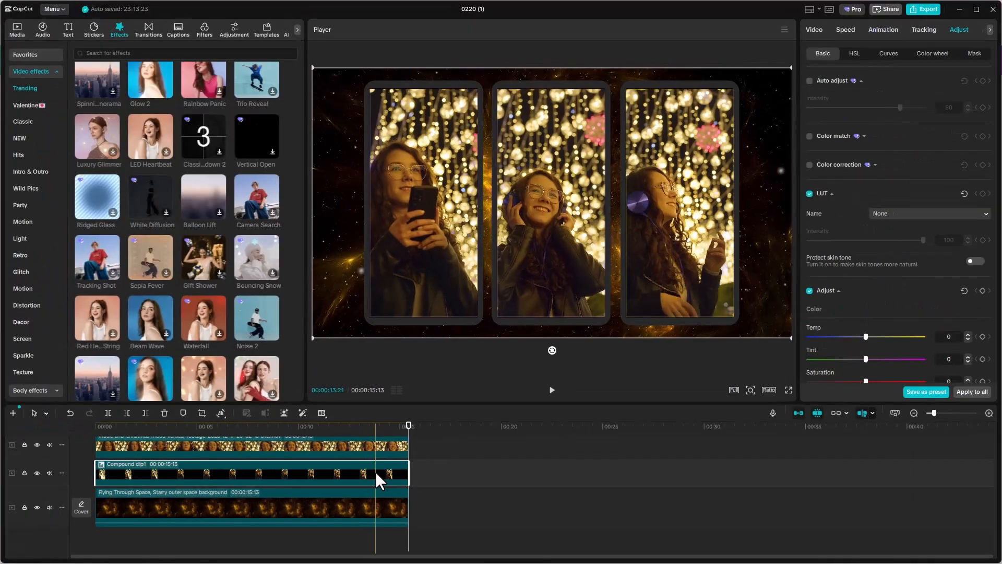
Step: Combine the music-and-christmas-mood and young-woman-dances videos with their own frame images into two separate compound clips
key(ctrl+z)
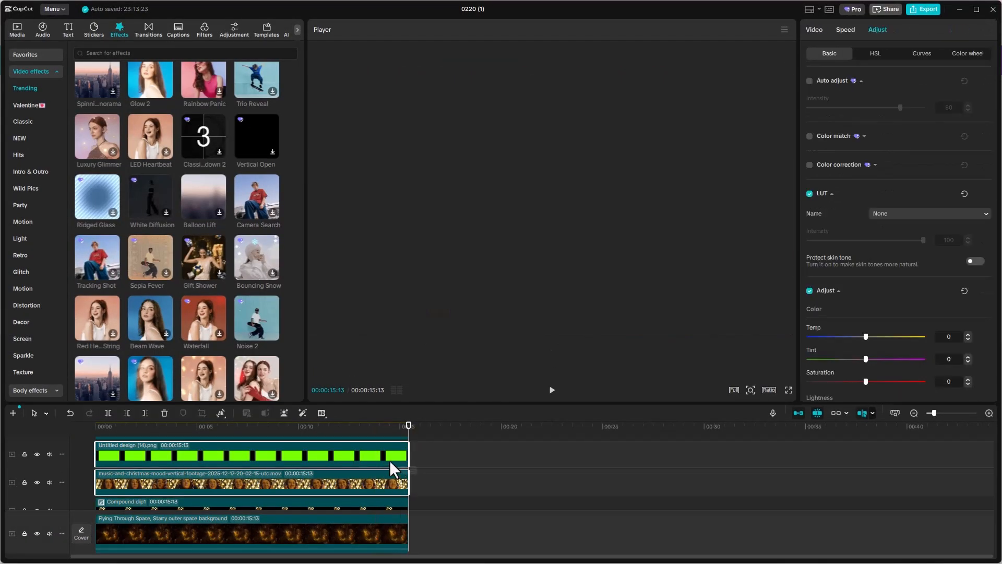
right_click(383, 454)
click(411, 362)
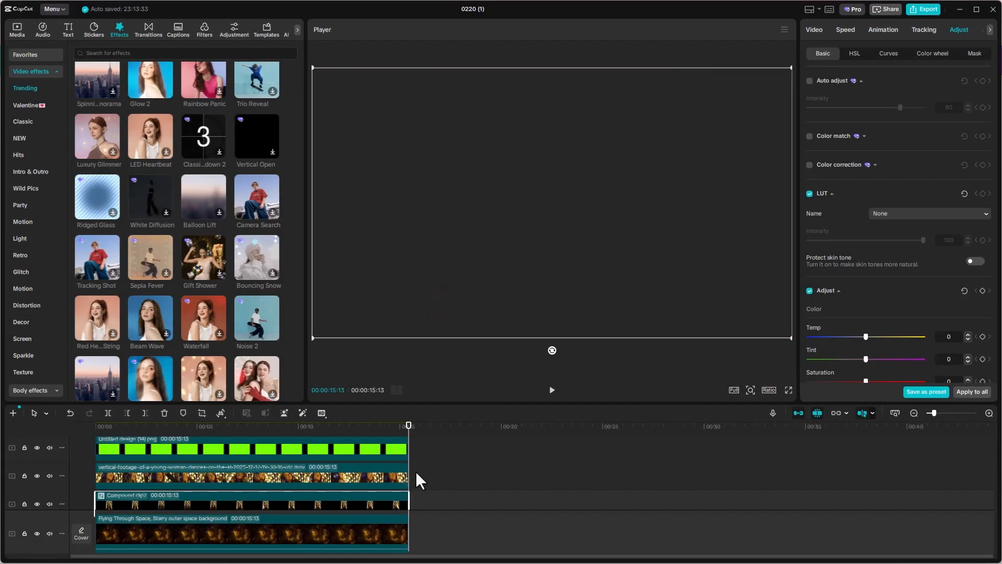
drag(415, 470, 387, 453)
right_click(387, 451)
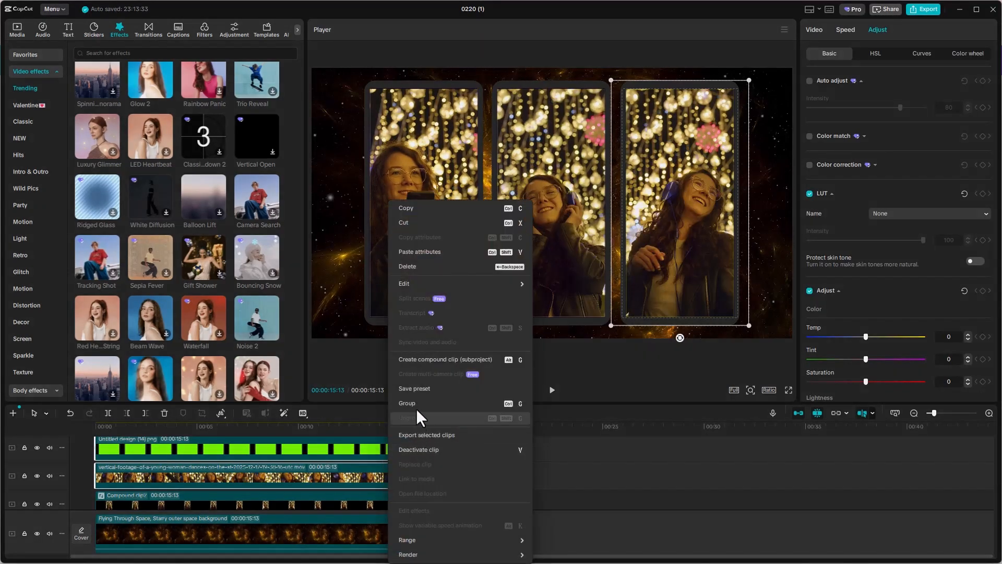
click(425, 358)
Step: Extend the Flying Through Space background clip to a duration of 00:00:28:03
click(394, 506)
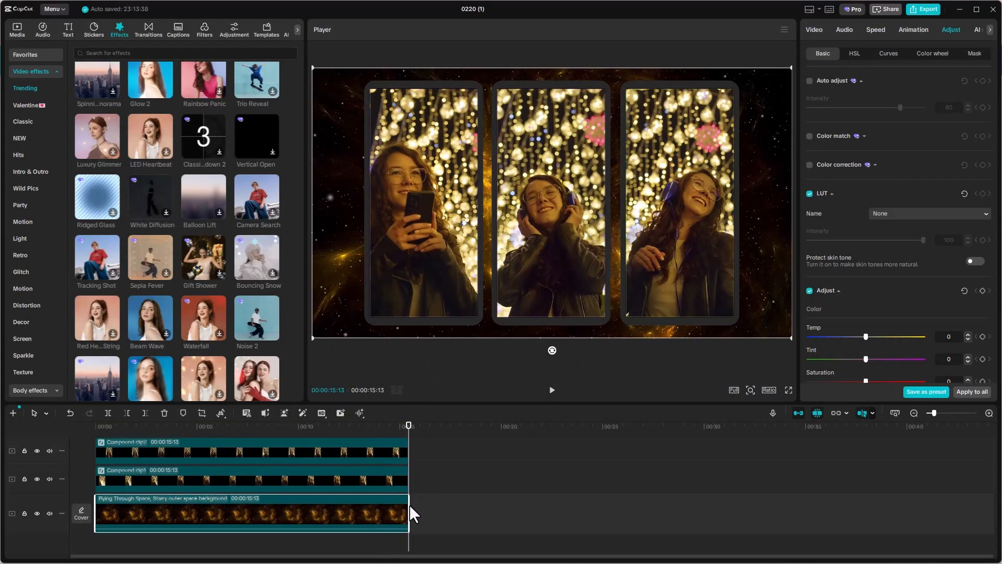
drag(409, 506, 678, 498)
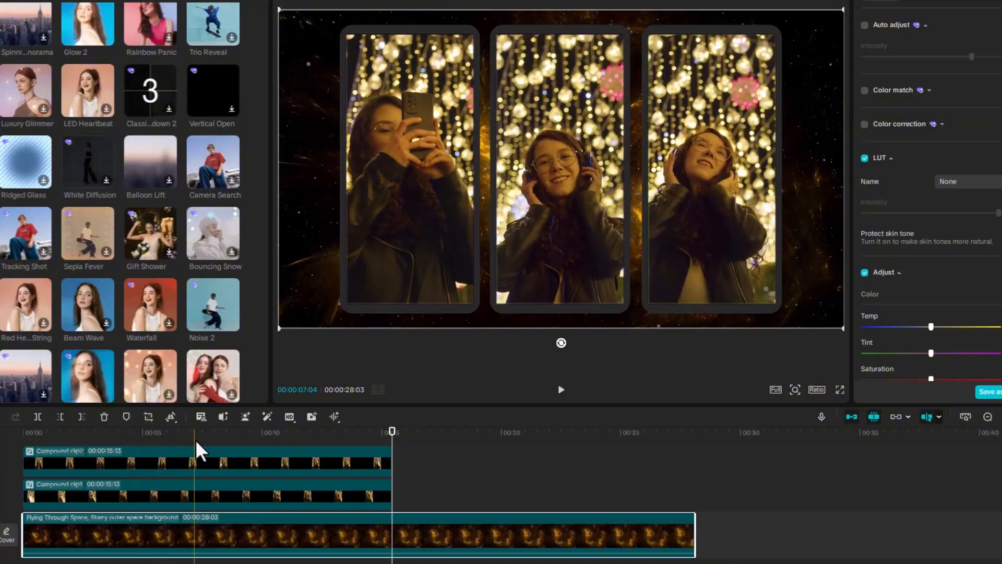
Step: Trim the end of the left frame's compound clip at 00:00:07:21, removing everything after that point
click(202, 439)
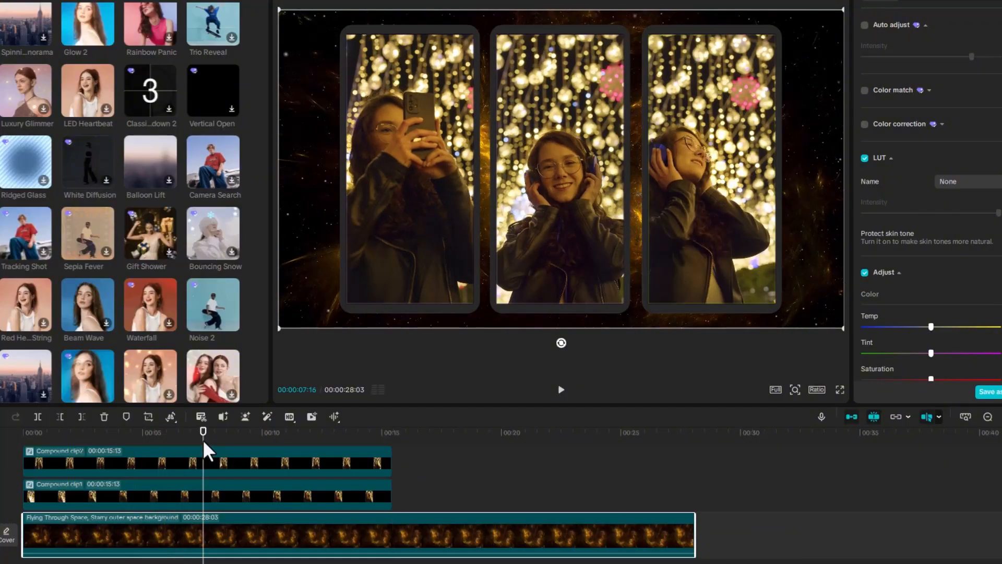
click(203, 489)
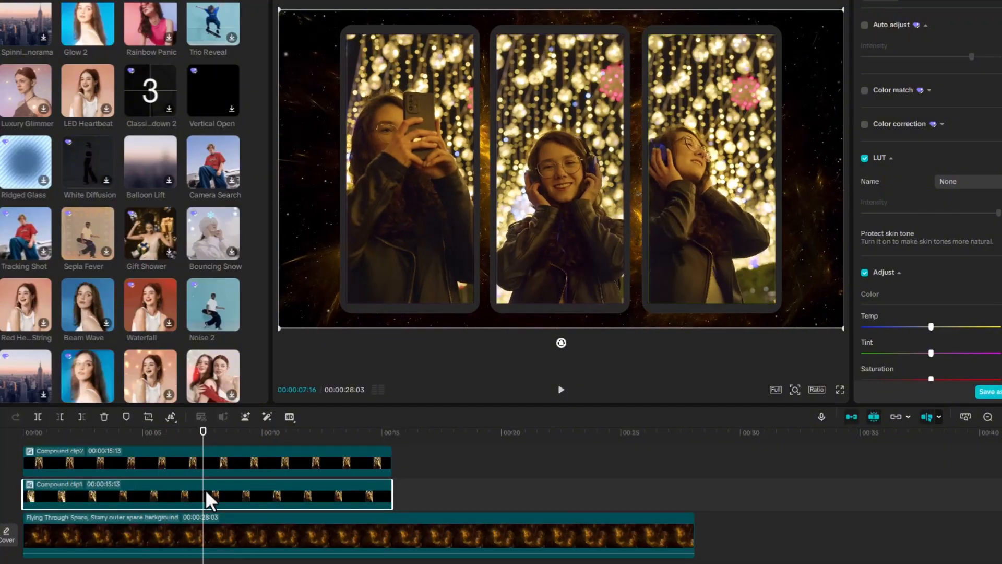
drag(203, 431, 207, 429)
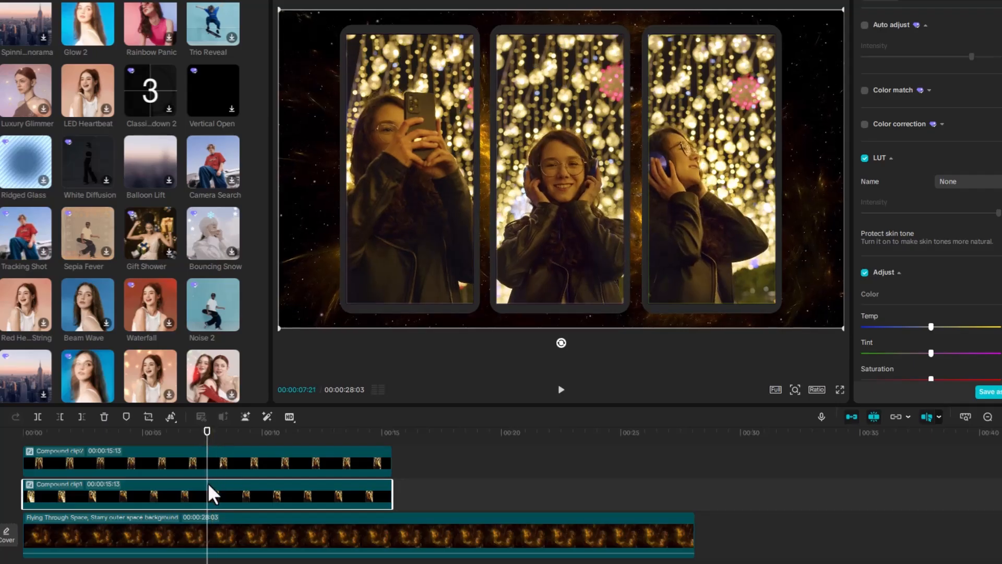
key(w)
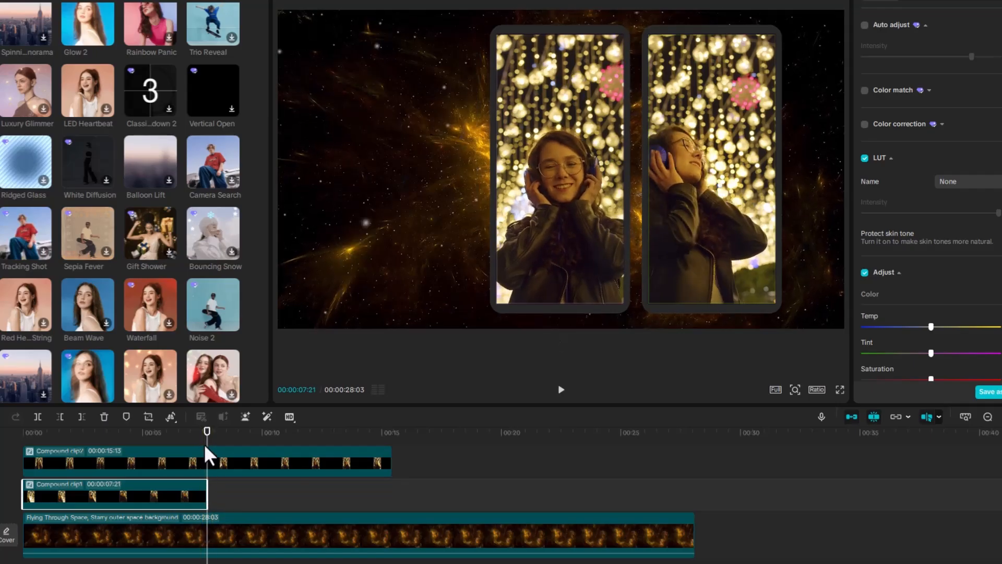
Step: Add a freeze frame to the left frame's compound clip at 00:00:07:20
click(204, 443)
key(Left)
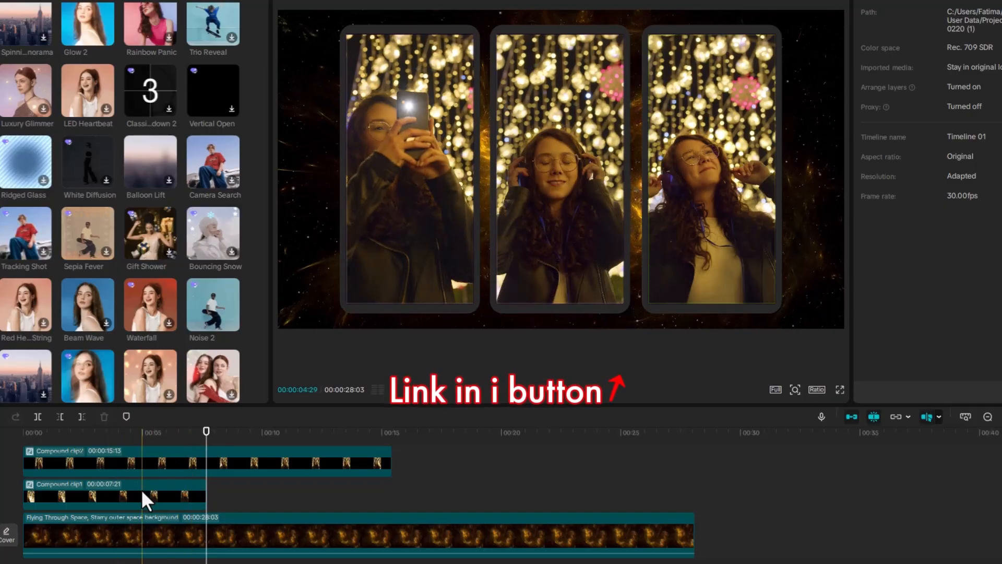
click(141, 490)
click(168, 417)
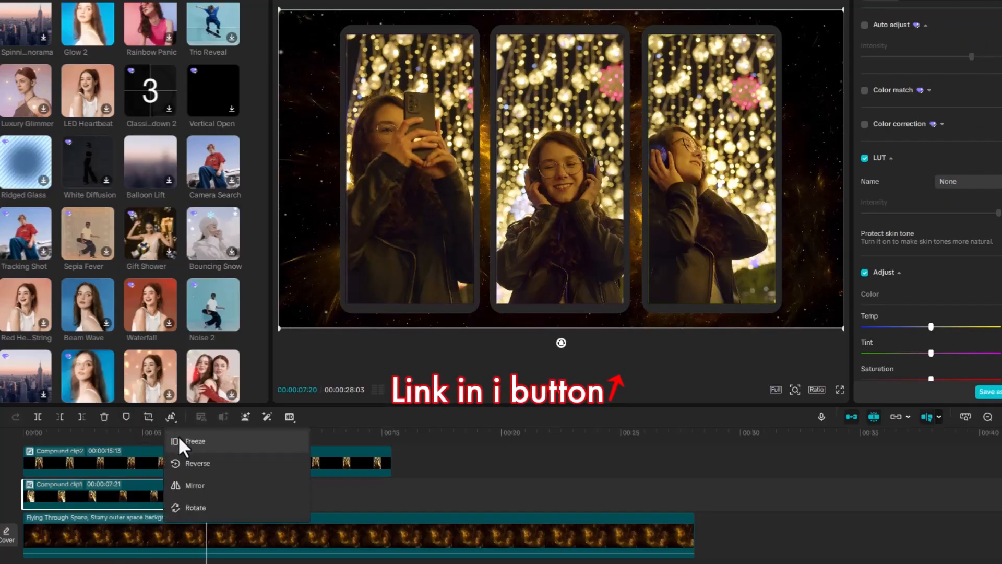
click(179, 441)
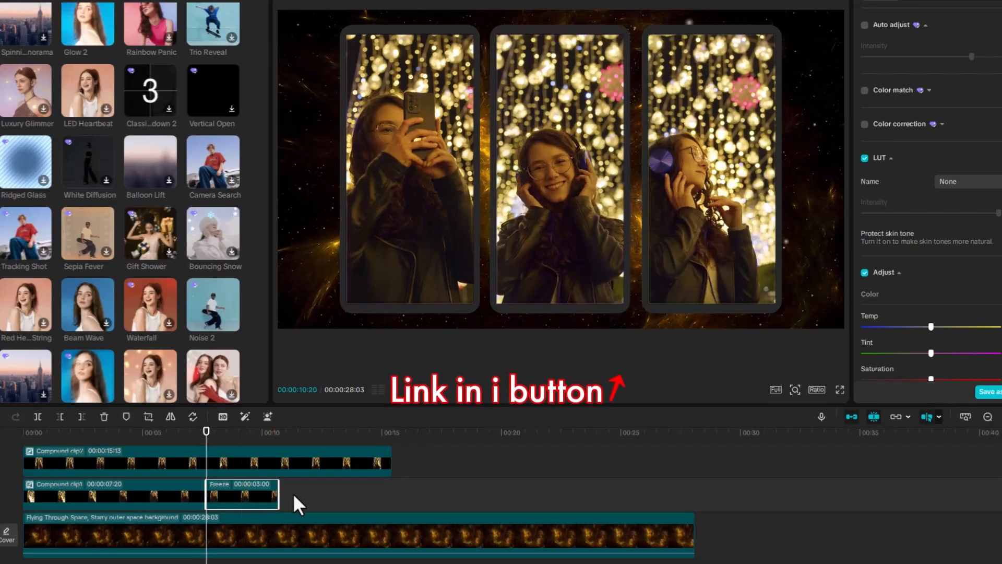
Step: Extend the freeze frame to a duration of 00:00:07:23, matching the end of the middle frame's compound clip
scroll(292, 493, up, 1)
click(306, 501)
click(294, 499)
drag(305, 498, 430, 493)
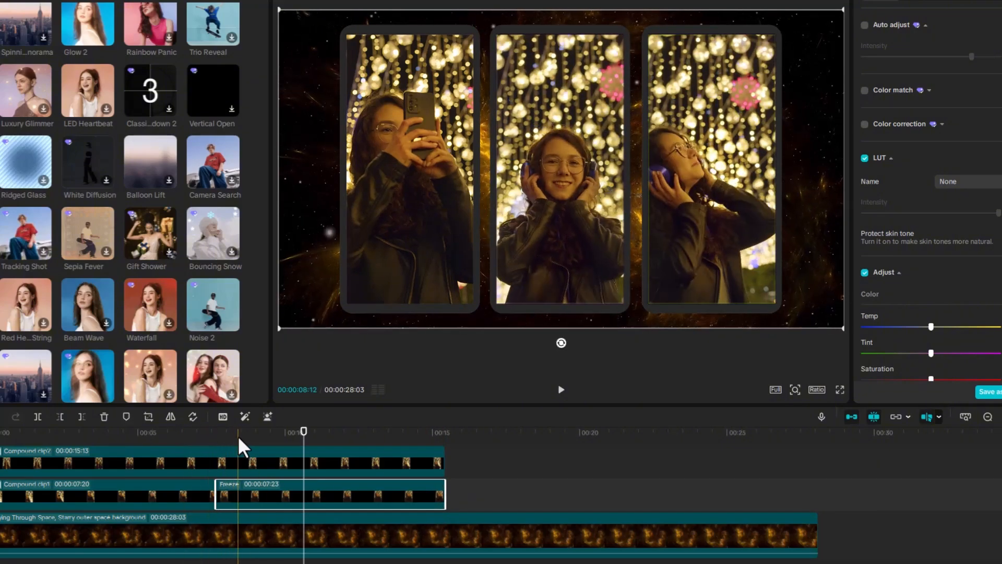
Step: Move the middle frame's compound clip to start at 00:00:07:20, where the first clip's freeze frame begins
click(217, 432)
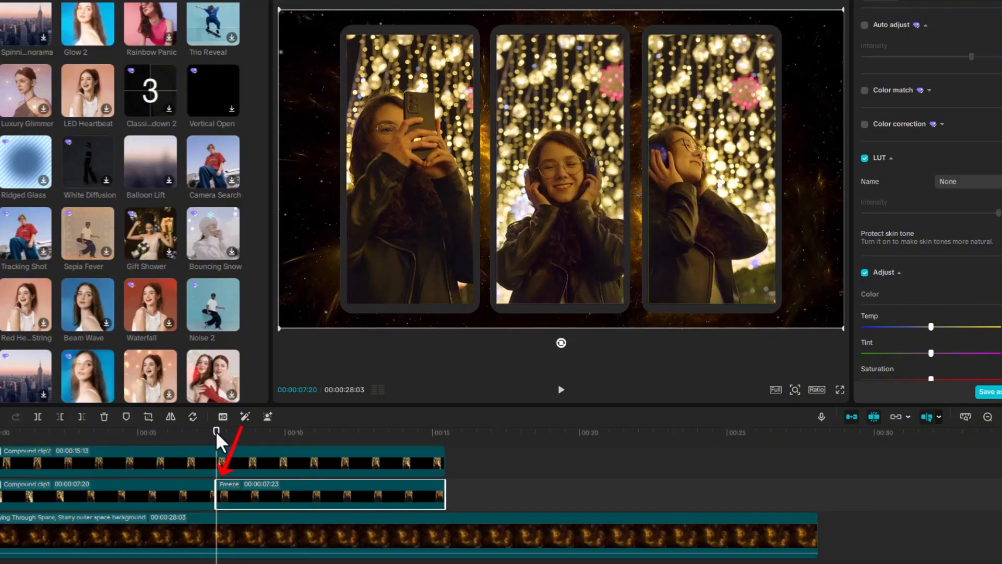
drag(106, 460, 331, 462)
scroll(175, 435, down, 5)
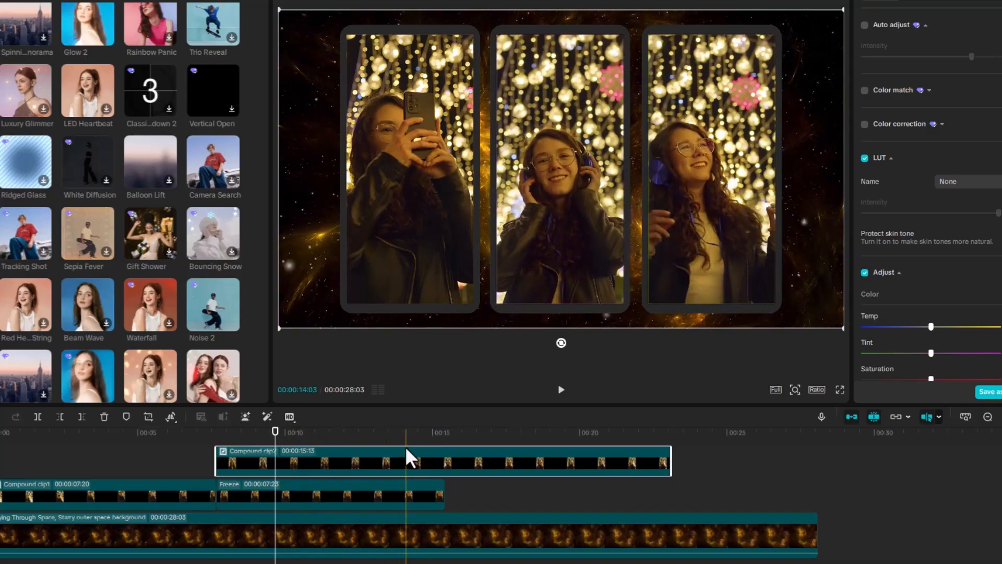
Step: Add a freeze frame 00:00:06:17 into the middle frame's compound clip and delete the moving part behind it
click(409, 443)
click(400, 461)
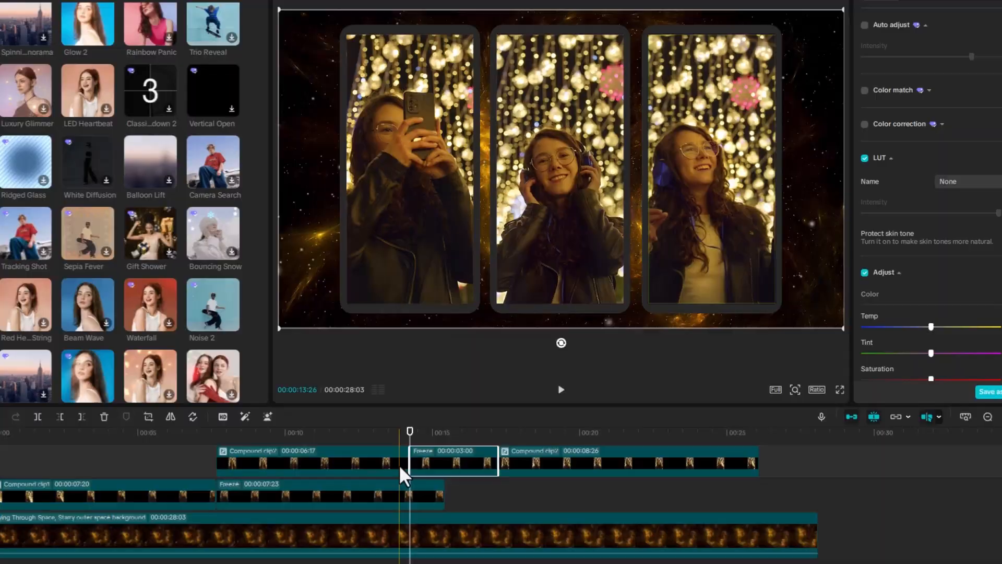
click(568, 463)
key(Delete)
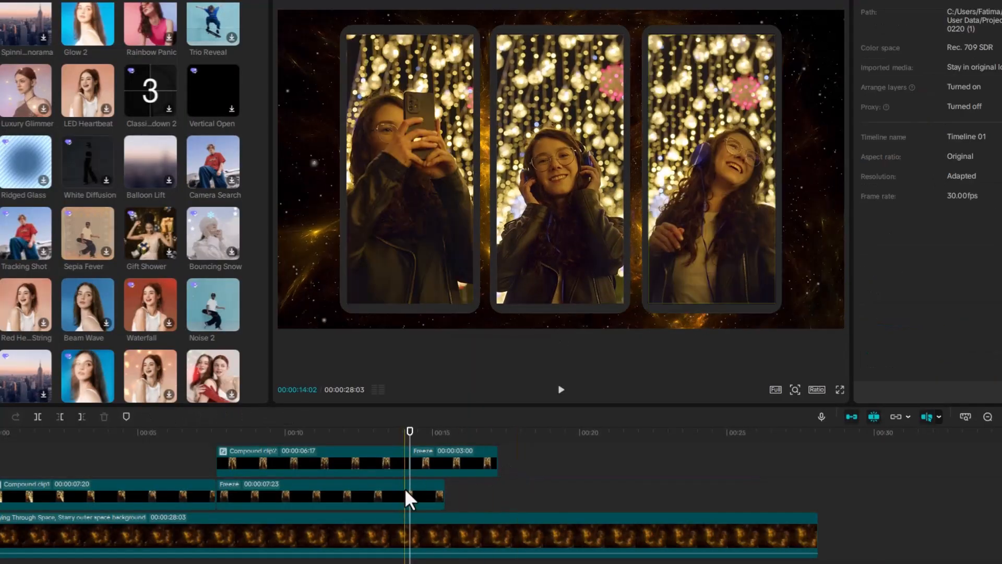
Step: Extend the freeze frames of the left and middle compound clips to the end of the space background clip
drag(444, 496, 817, 496)
drag(498, 463, 817, 463)
Step: Move the right frame's compound clip to start at the middle clip's freeze frame, and freeze it 00:00:05:02 into the clip
scroll(188, 546, up, 2)
drag(180, 490, 598, 491)
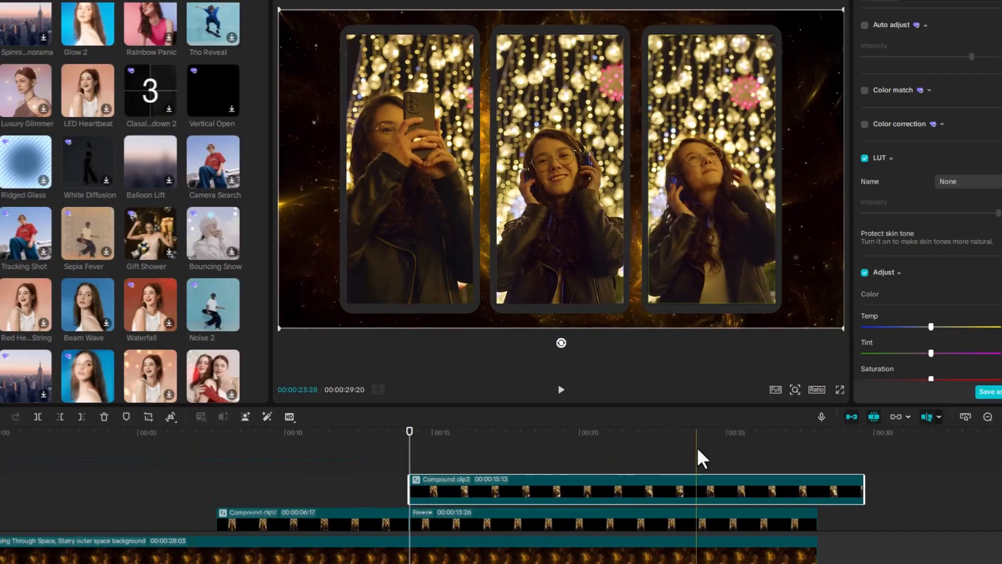
click(558, 437)
click(172, 416)
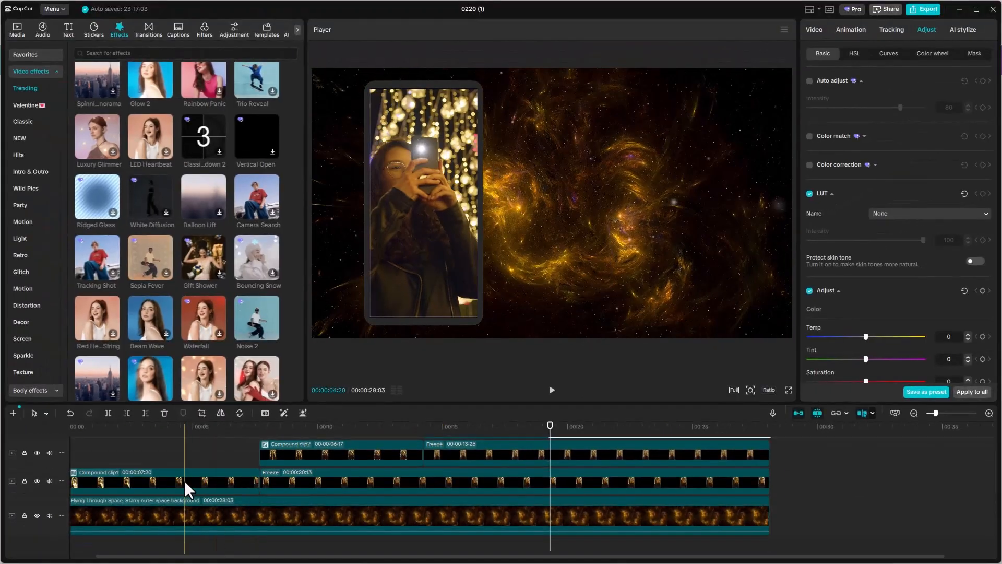
Step: Apply the Sticky Note In animation to each of the three compound clips and play the timeline from the start
click(186, 483)
click(883, 30)
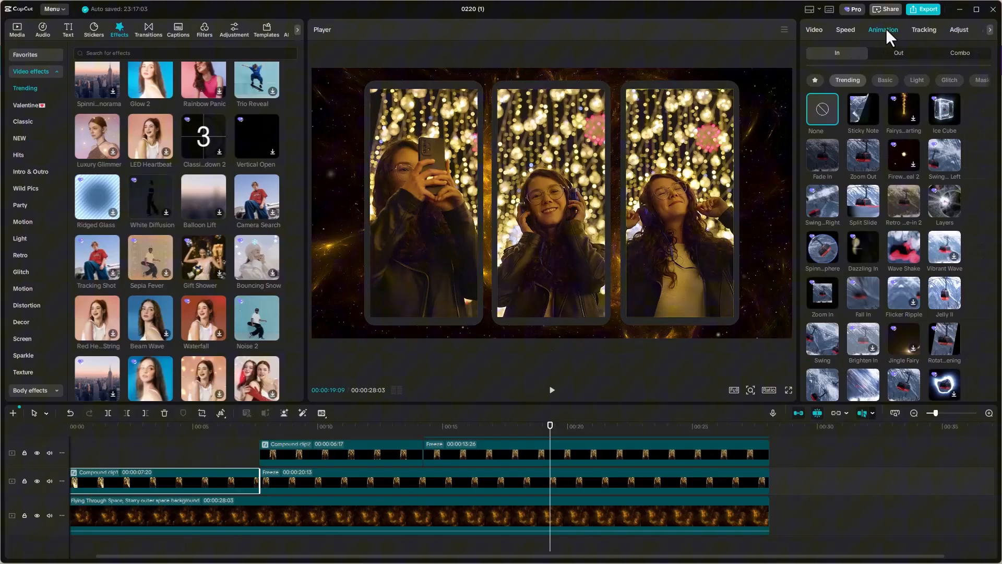
click(863, 111)
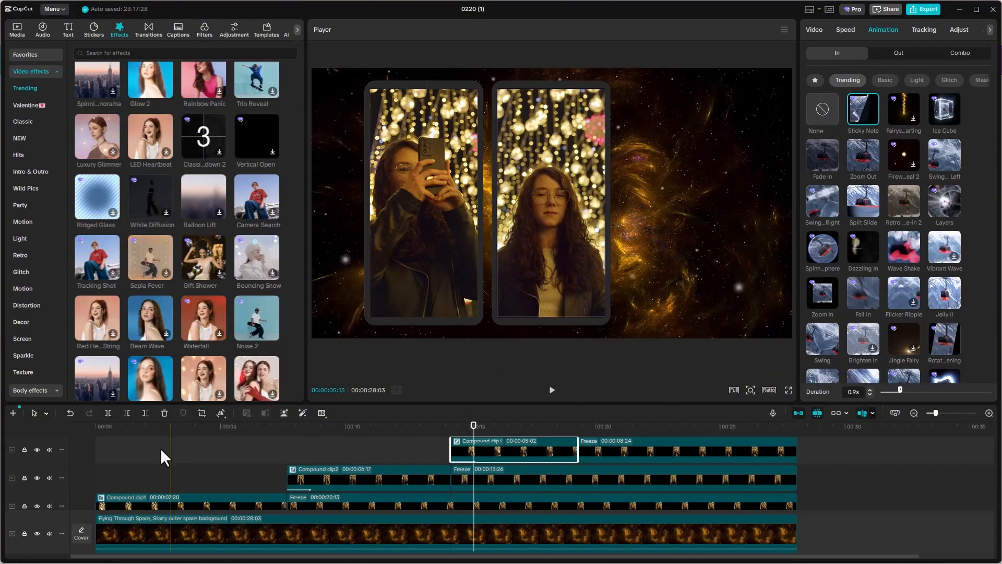
click(85, 431)
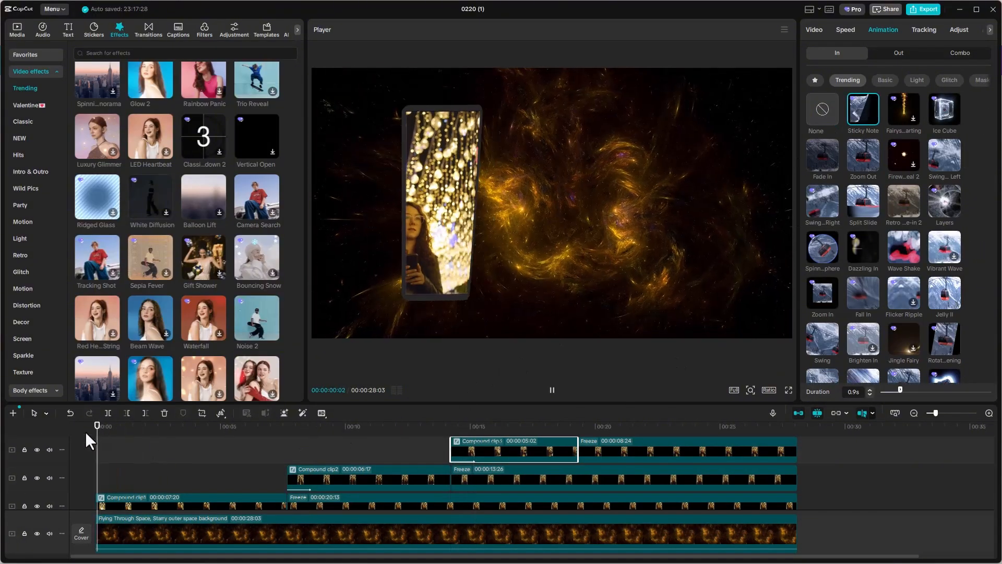
key(space)
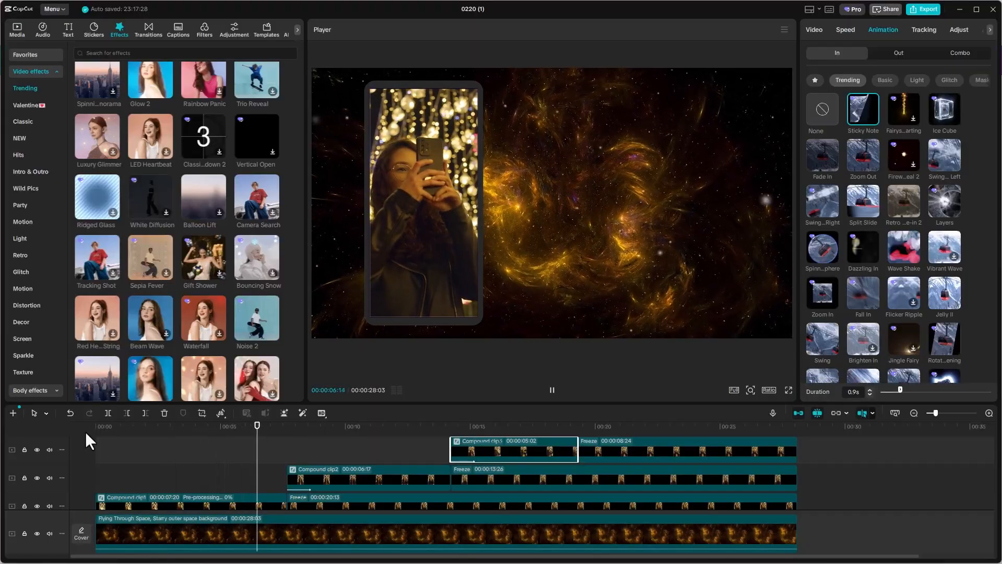